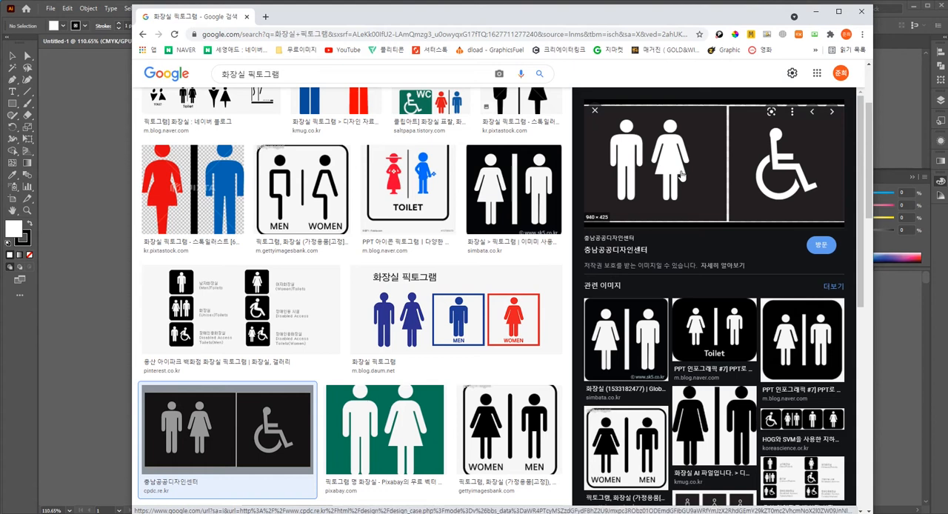
Open the source page of the restroom pictogram image result and copy its picture of the man, woman and wheelchair signs.
click(682, 174)
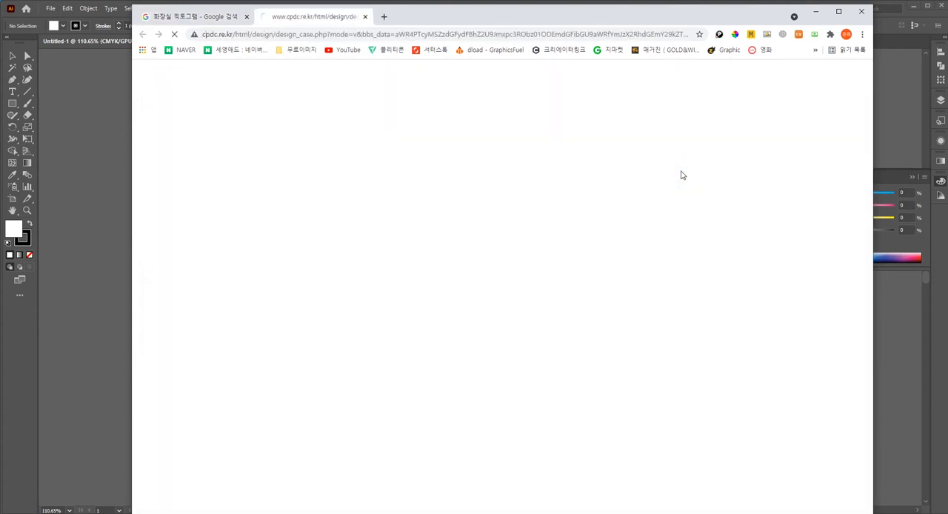
scroll(622, 247, down, 6)
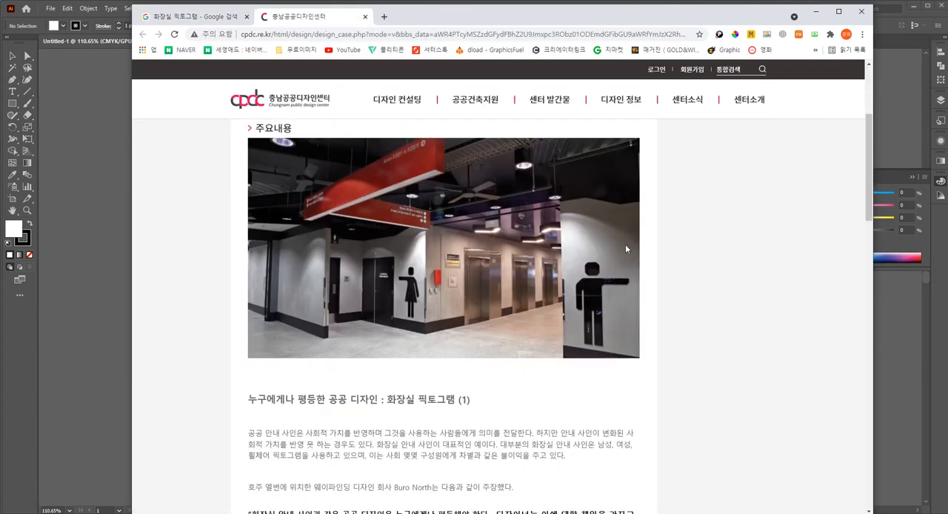
right_click(378, 293)
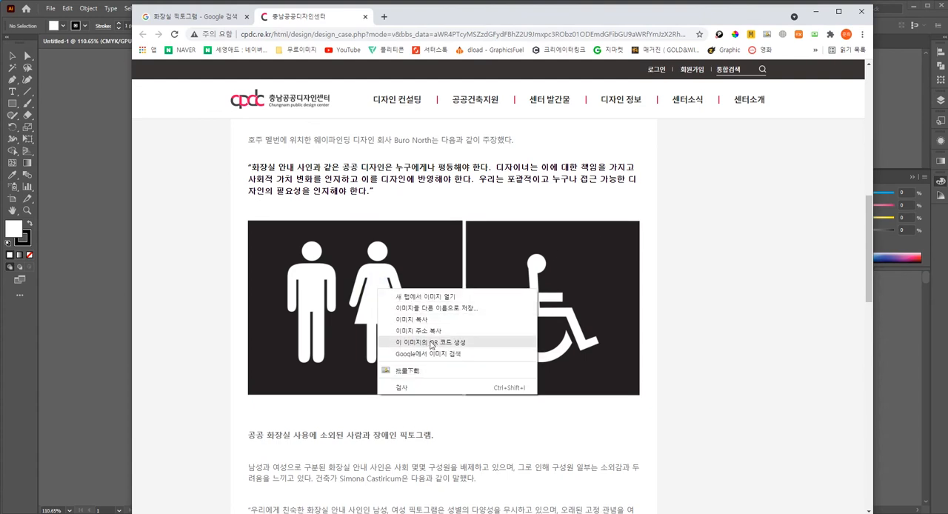
click(411, 319)
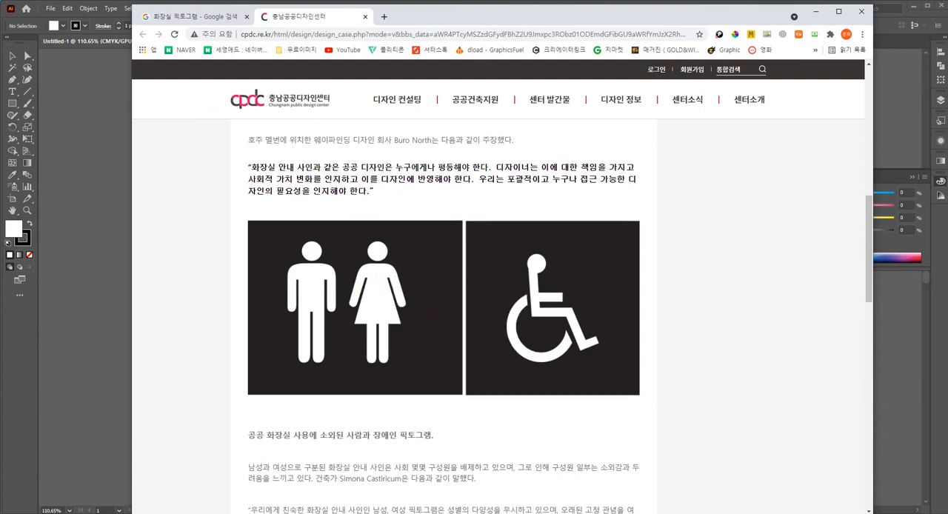
Switch to Illustrator, paste the copied pictogram image into the blank document and position it over the artboard.
key(alt+Tab)
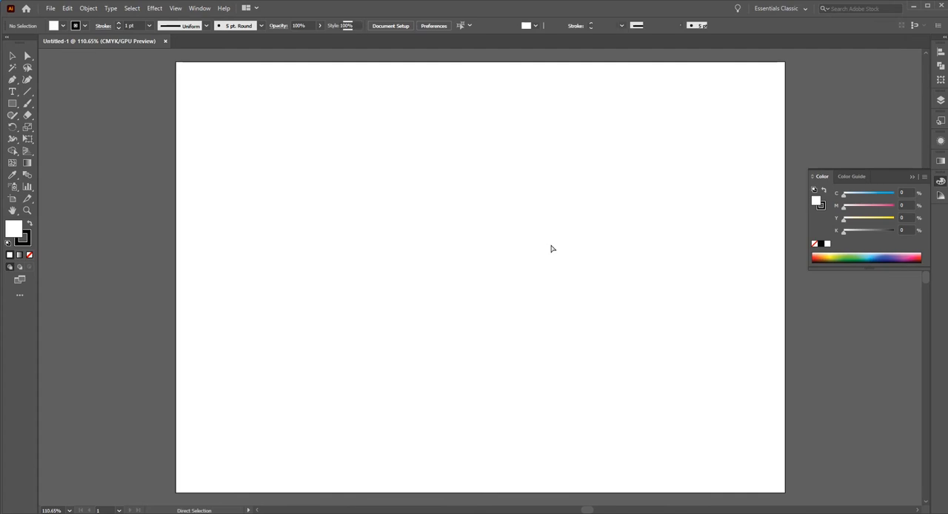
key(ctrl+v)
drag(516, 288, 498, 314)
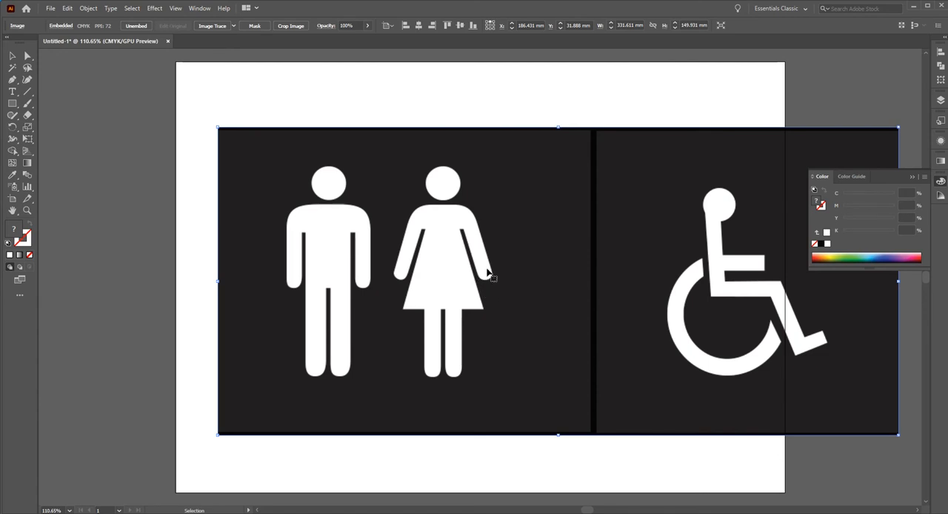
Lock the layer that holds the pasted pictogram image and add a new layer above it for tracing.
click(199, 9)
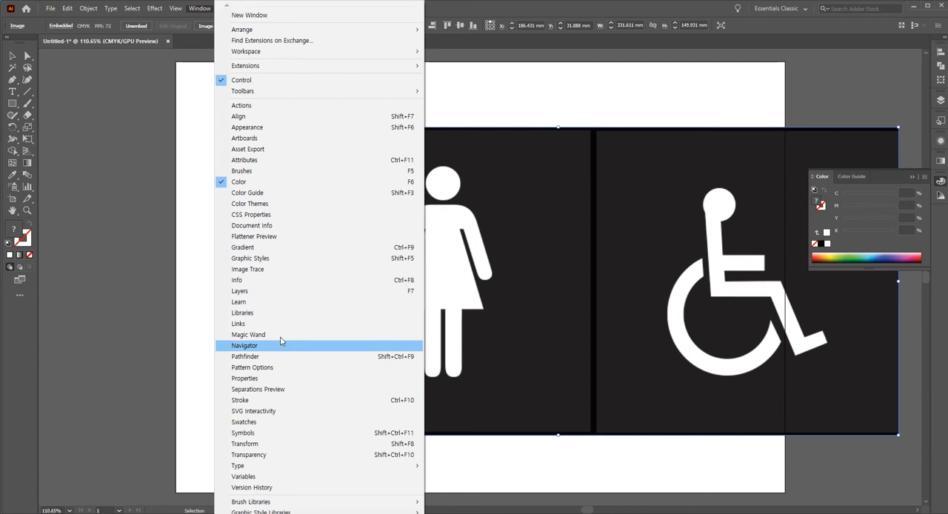
click(278, 294)
click(833, 111)
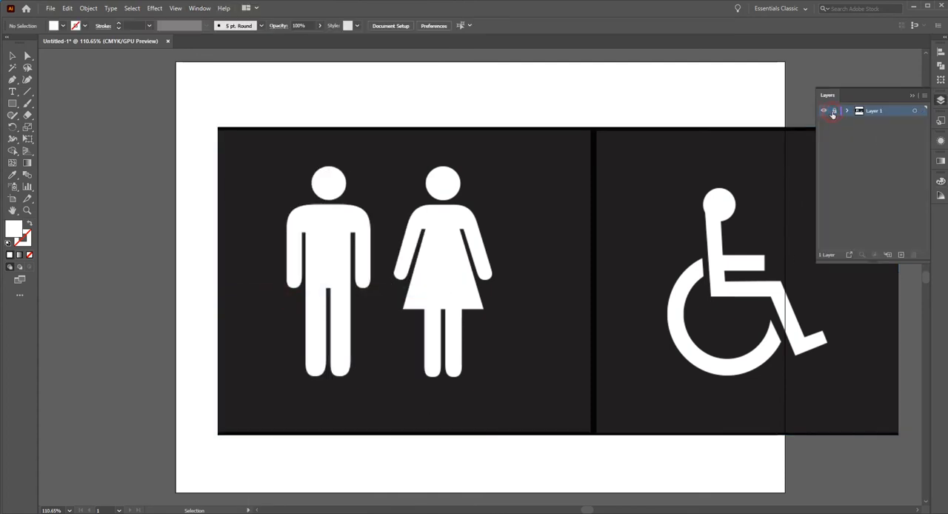
click(900, 255)
With no fill and a 72% magenta stroke, trace the man's head with a circle about 16.8 mm across.
ctrl+click(375, 262)
ctrl+click(487, 279)
drag(455, 245, 544, 241)
ctrl+click(499, 210)
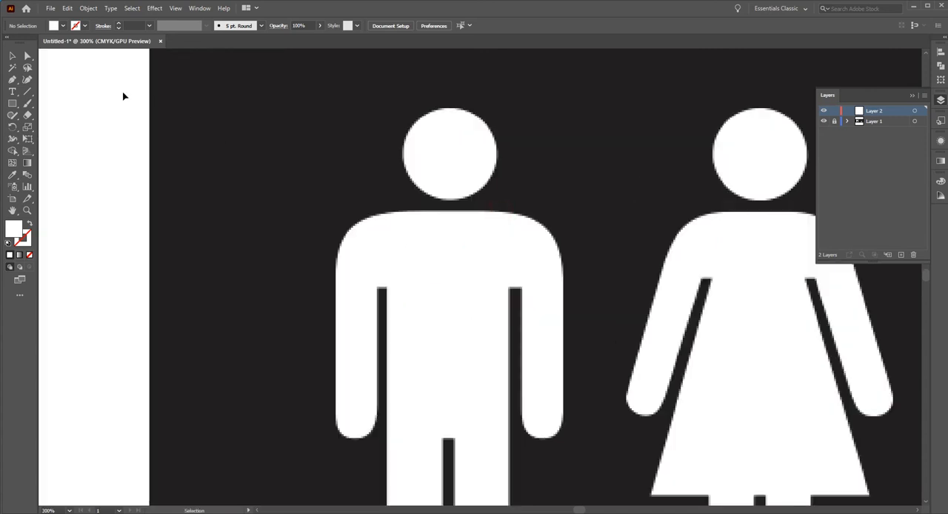
drag(12, 103, 48, 125)
click(30, 224)
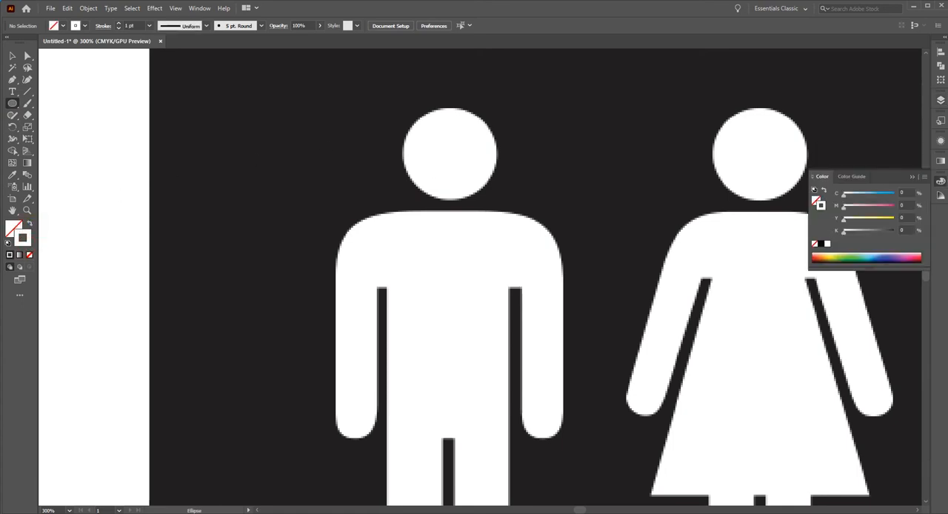
drag(873, 205, 879, 206)
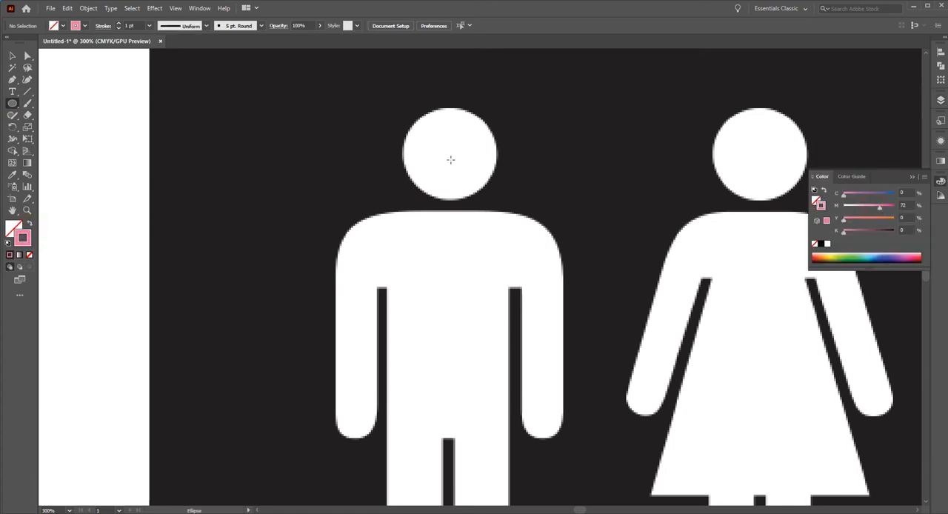
drag(449, 152, 497, 195)
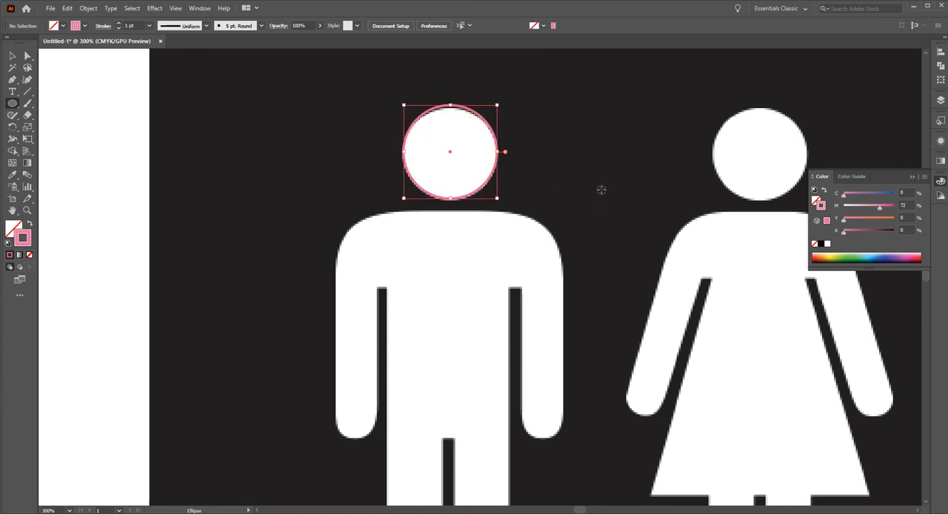
click(13, 56)
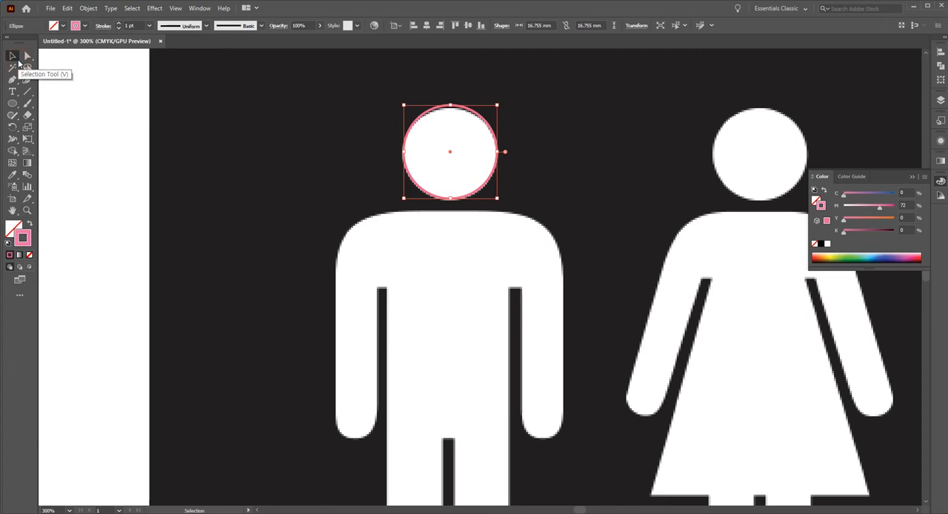
Trace the man's shoulder area with a rectangle about 40.6 by 13.9 mm, fitted to its outer and upper edges.
click(16, 102)
drag(16, 103, 64, 104)
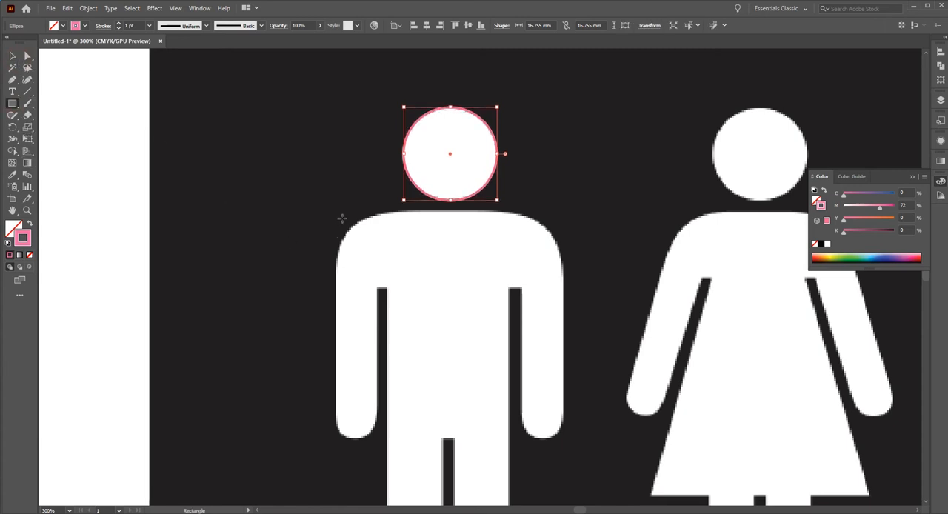
drag(342, 214, 562, 287)
click(12, 55)
drag(346, 252, 336, 254)
drag(450, 216, 450, 211)
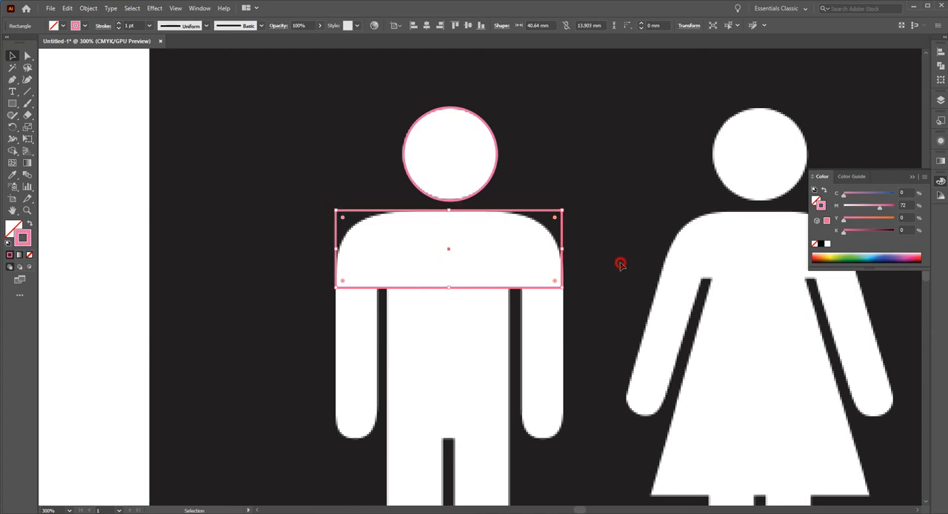
click(620, 264)
Trace the man's torso with a rectangle about 21.8 by 27 mm, starting at the shoulder rectangle's lower edge.
drag(489, 313, 467, 241)
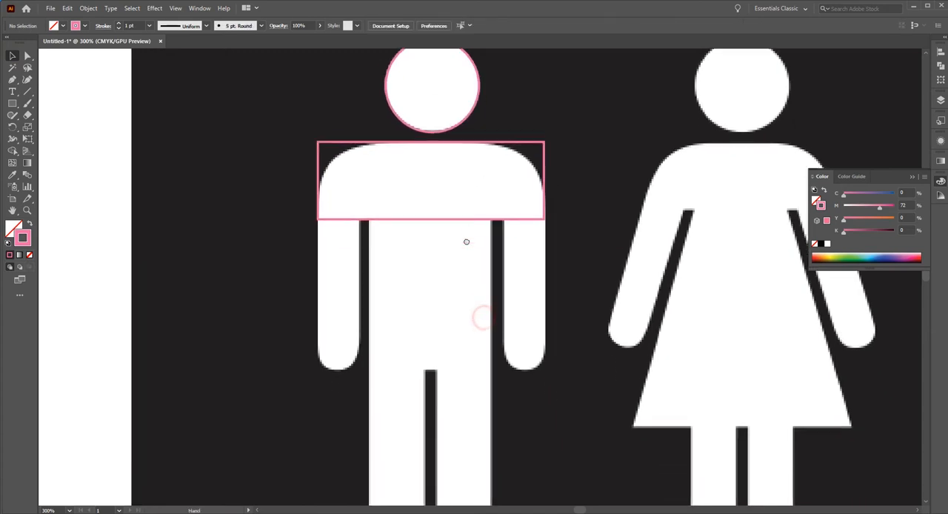
click(12, 103)
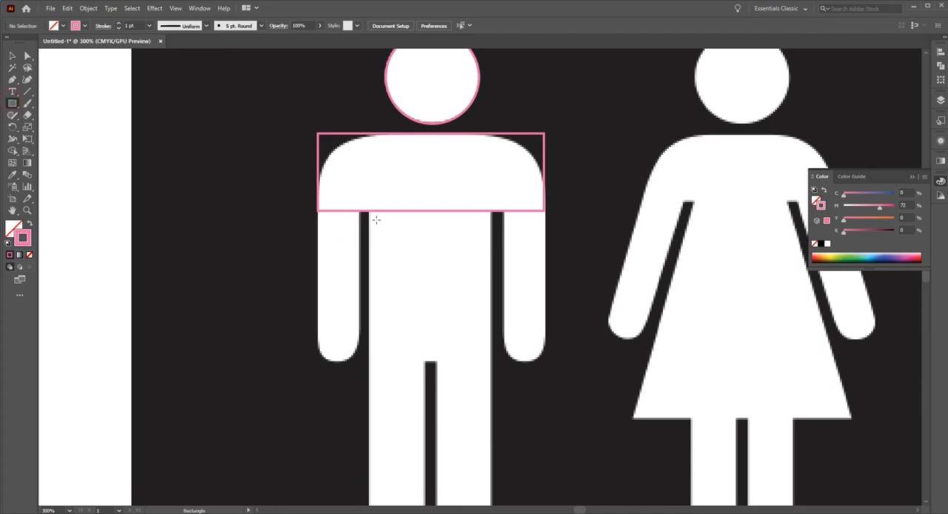
drag(369, 209, 491, 362)
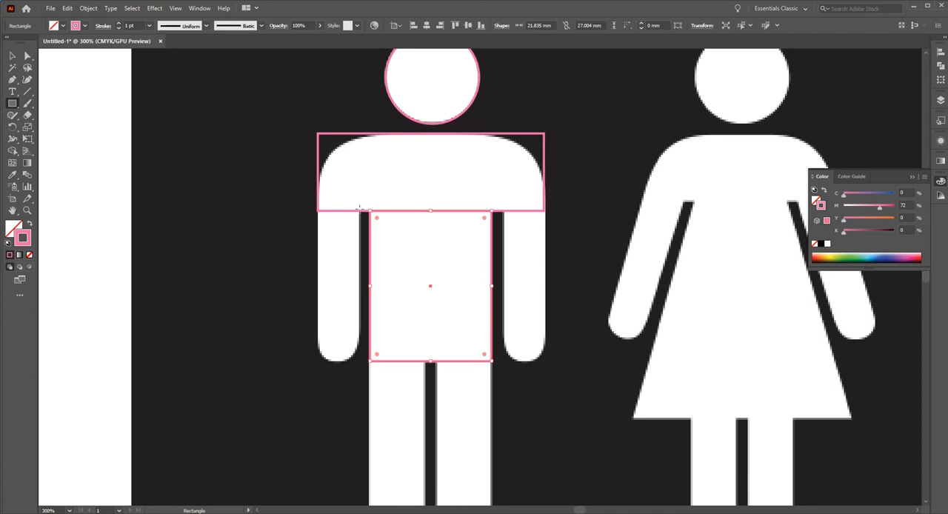
Trace the man's left arm with a rectangle about 7.5 by 27.8 mm and align its left edge with the shoulder rectangle.
drag(359, 207, 317, 361)
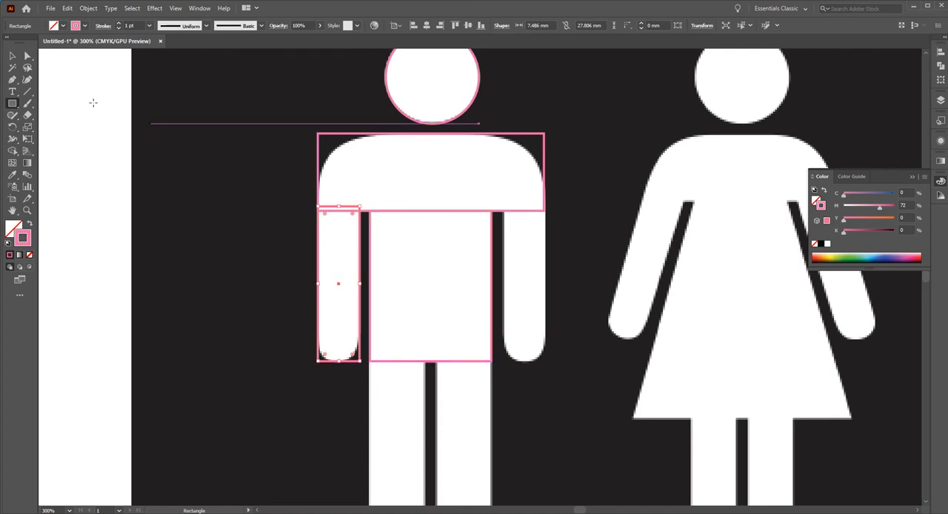
click(12, 57)
click(169, 123)
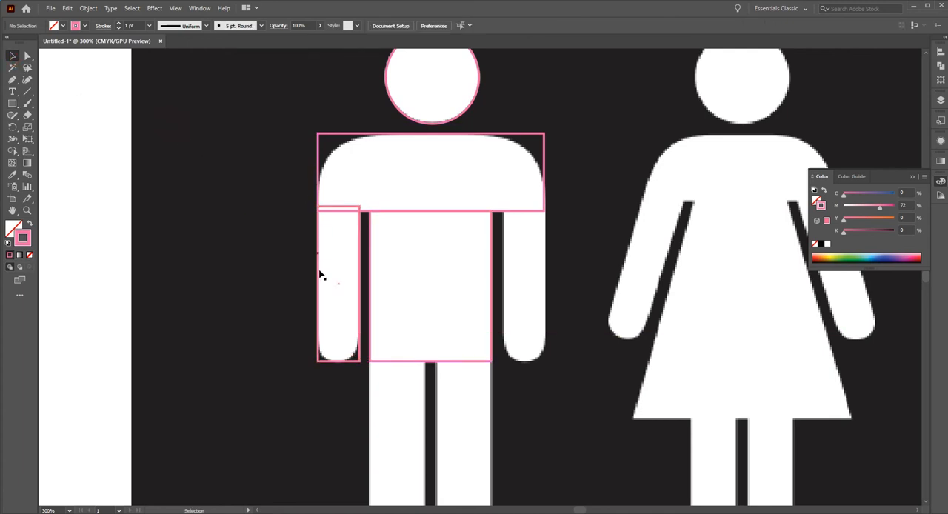
click(331, 212)
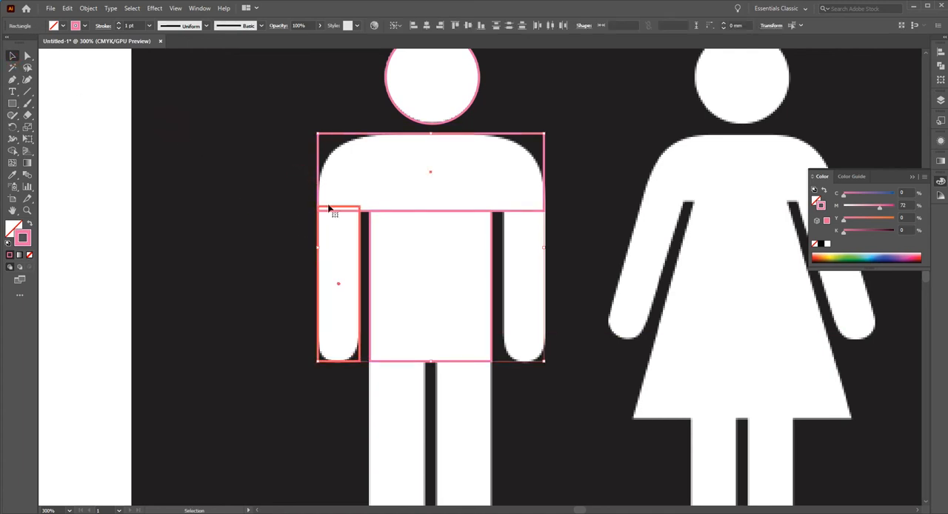
shift+click(319, 184)
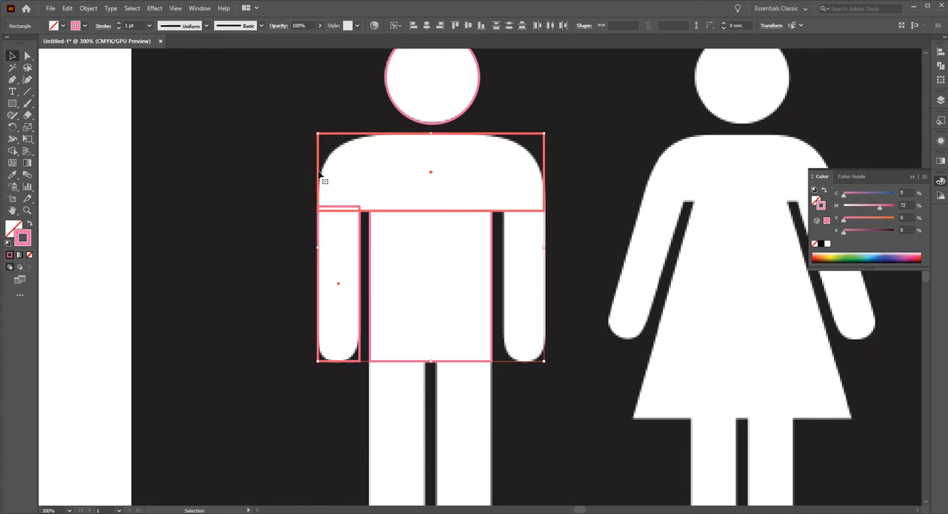
click(415, 27)
click(254, 264)
Duplicate the arm rectangle over the man's right arm and align its right edge with the shoulder rectangle.
drag(376, 277, 560, 275)
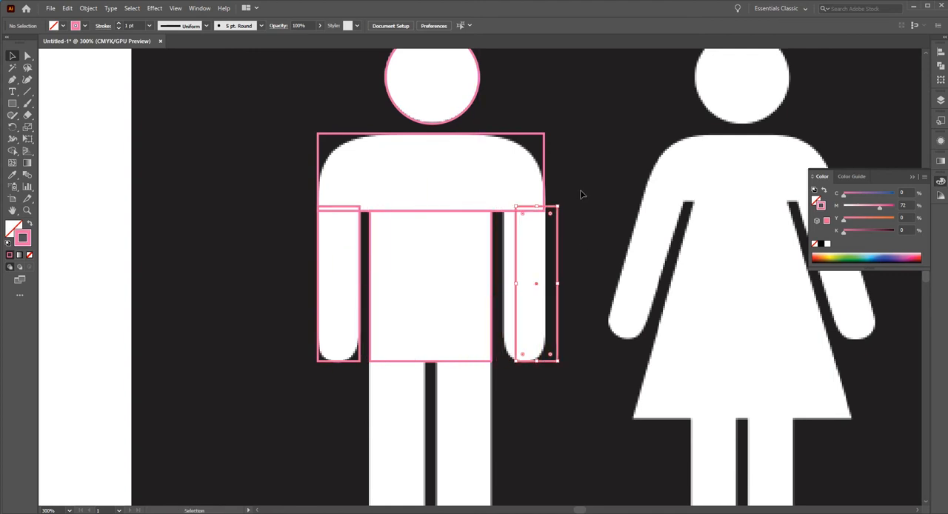
click(549, 214)
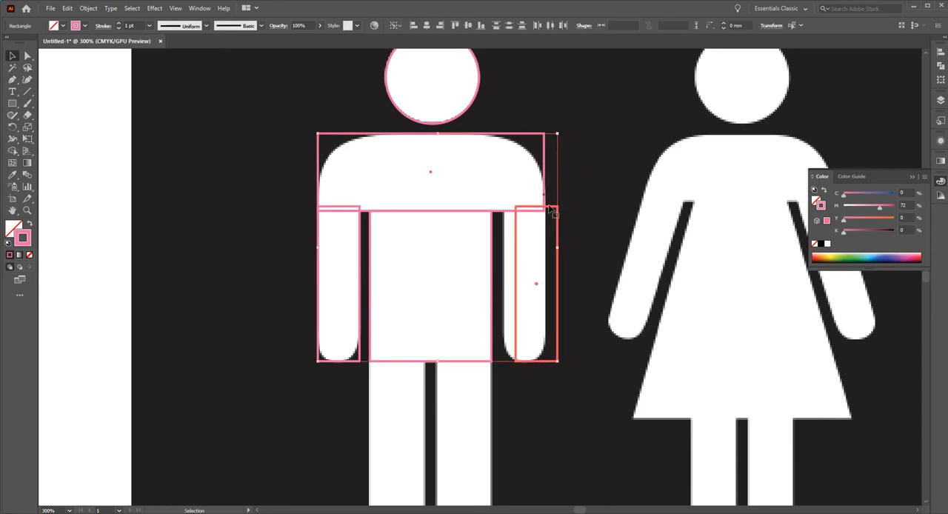
click(545, 181)
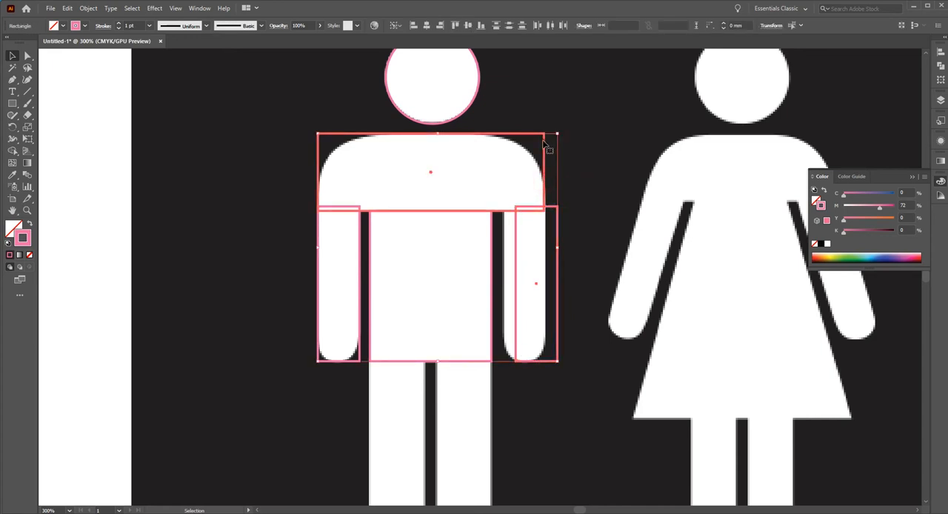
click(440, 25)
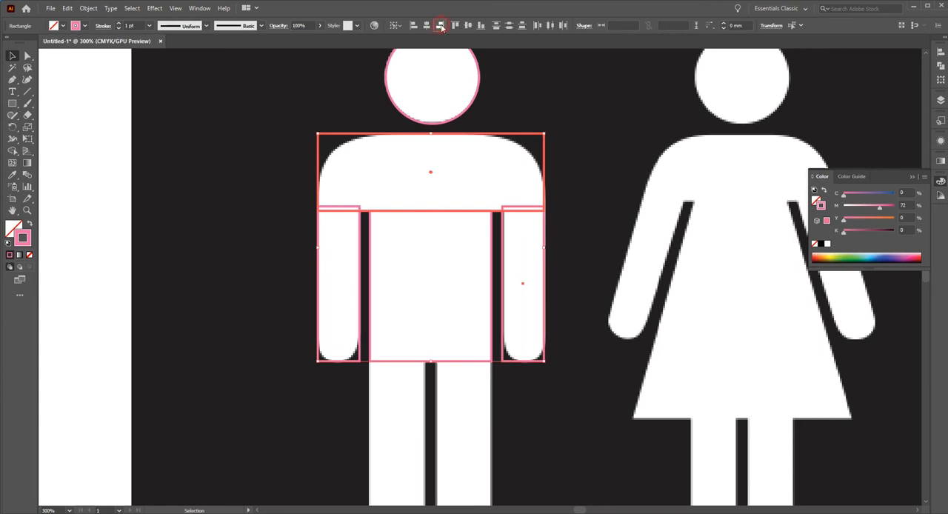
click(580, 179)
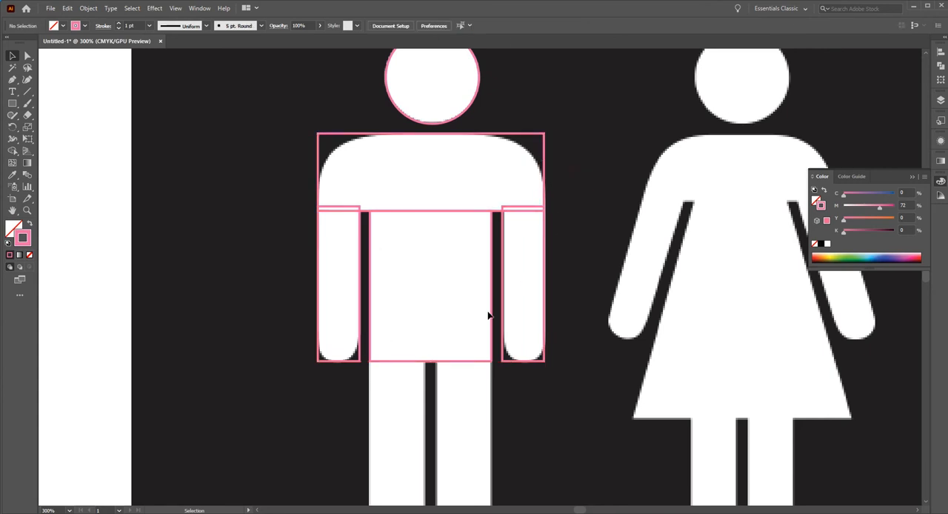
Trace the man's left leg with a rectangle slightly overlapping the torso and align its left edge with the torso rectangle.
drag(482, 408, 481, 212)
click(12, 103)
drag(424, 154, 370, 398)
click(12, 56)
drag(405, 124, 369, 187)
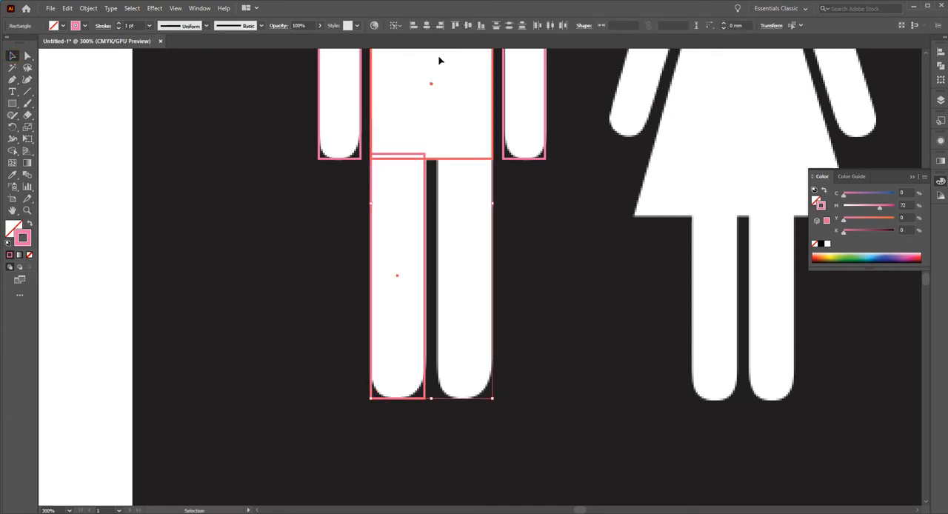
click(412, 27)
click(436, 191)
Duplicate the leg rectangle over the man's right leg and align its right edge with the torso rectangle.
drag(425, 216, 464, 217)
click(452, 141)
drag(483, 178, 484, 164)
click(441, 27)
click(549, 239)
Move all the traced outlines of the man off the image onto the empty canvas left of the artboard.
ctrl+alt+click(450, 191)
ctrl+alt+click(450, 191)
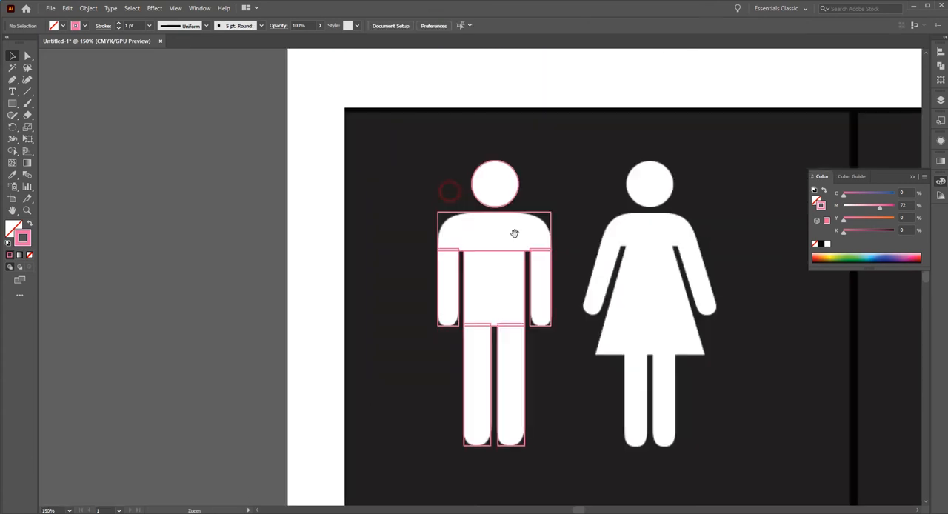
drag(514, 233, 468, 162)
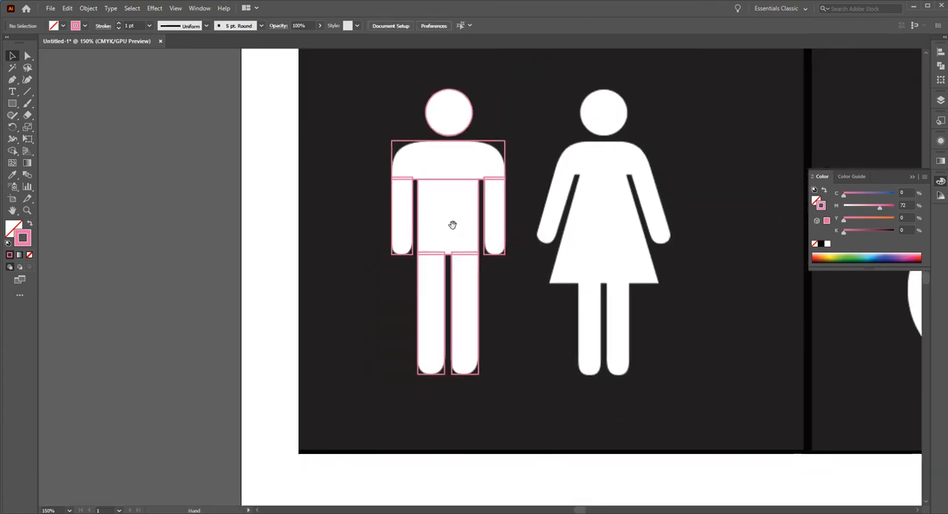
drag(460, 224, 513, 254)
drag(420, 130, 548, 295)
drag(474, 293, 82, 294)
click(248, 233)
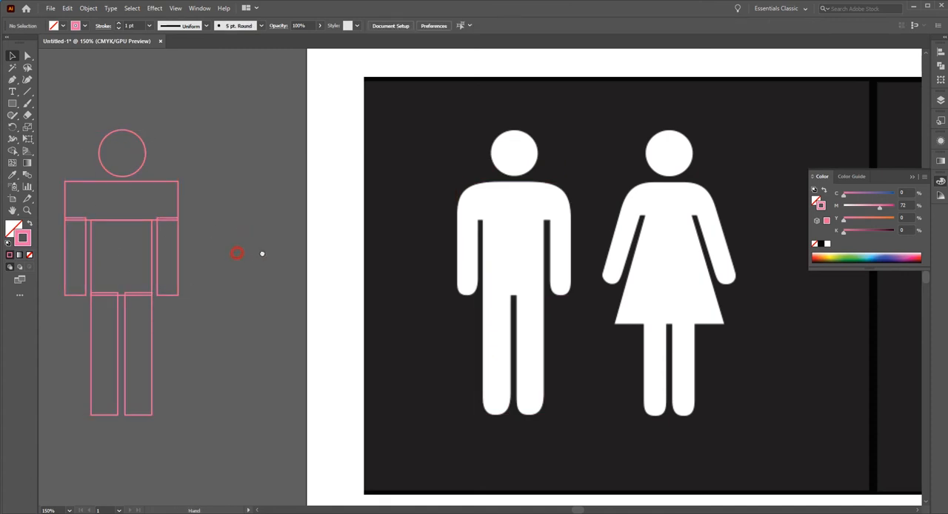
drag(238, 253, 262, 254)
Unite all the traced shapes of the man, including the left arm rectangle, into one figure with the Unite shape mode.
key(ctrl+a)
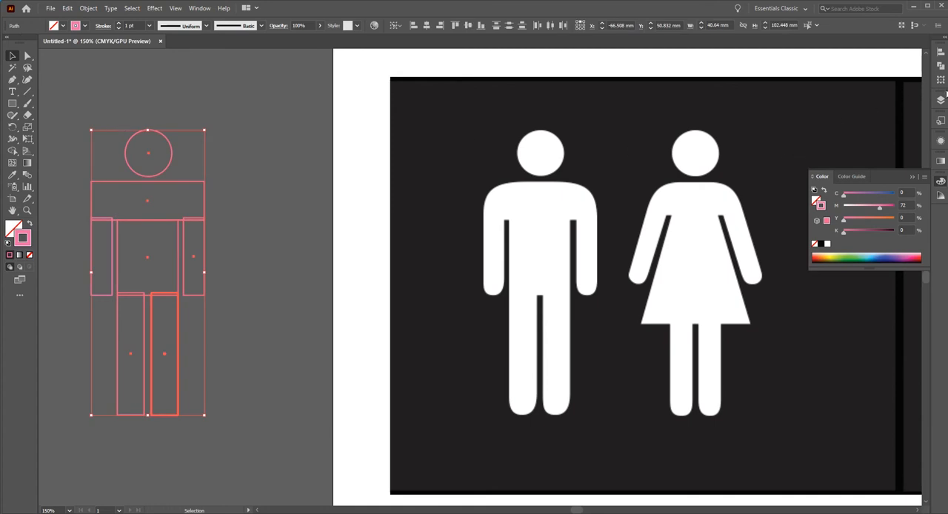
click(941, 66)
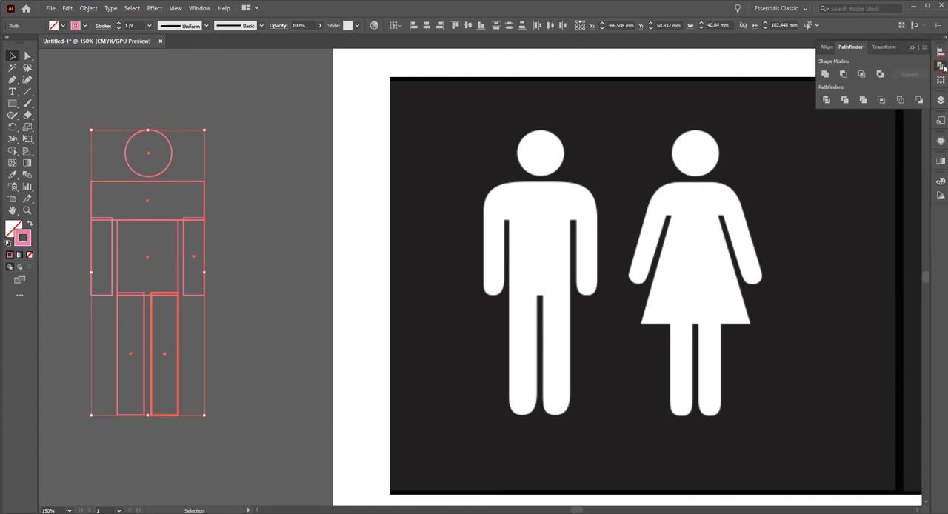
click(825, 75)
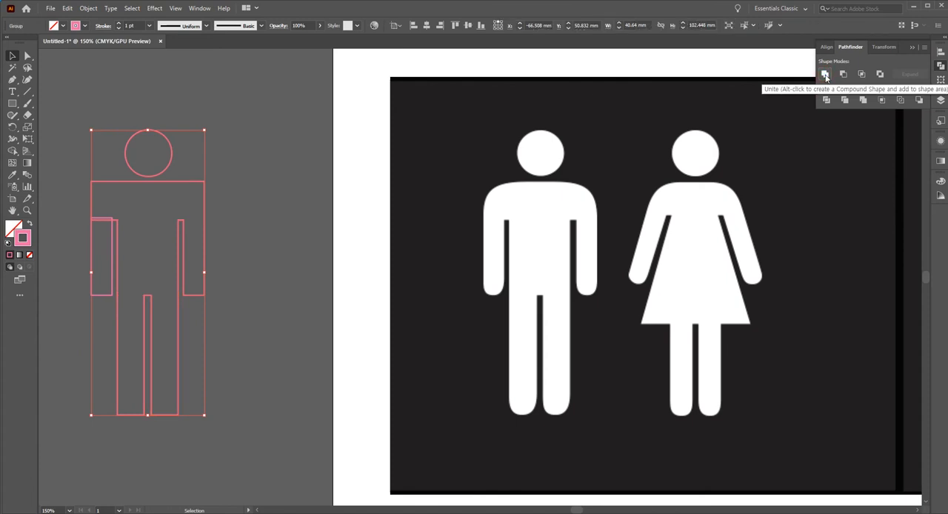
drag(66, 203, 137, 246)
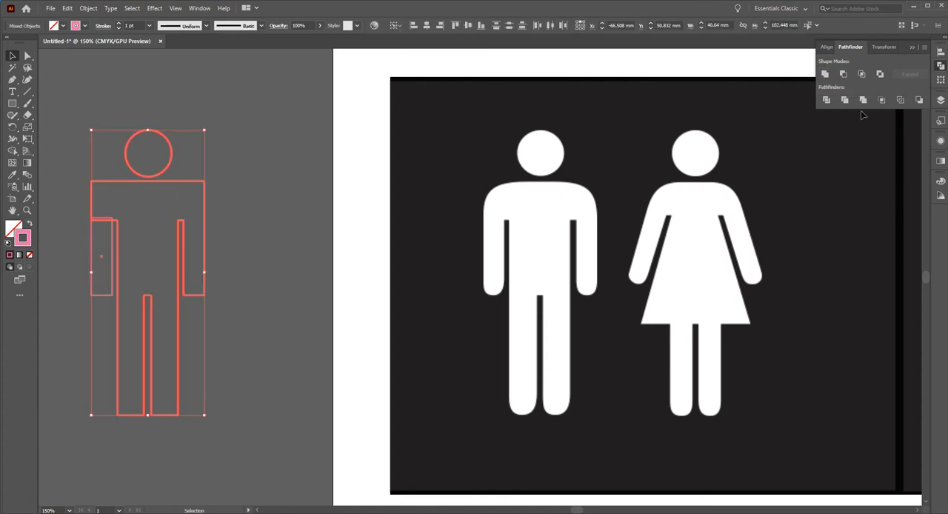
click(823, 76)
click(231, 215)
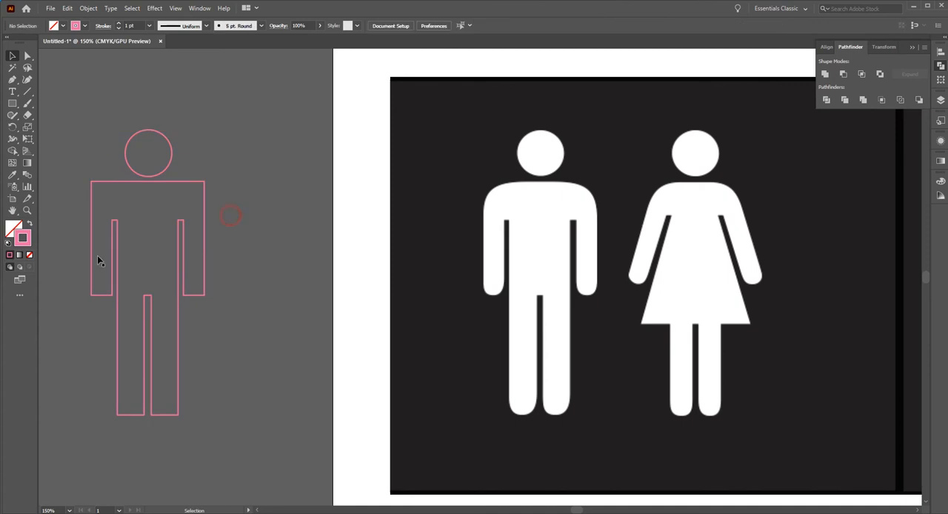
Try rounding the man's two shoulder corners one at a time, and undo both roundings.
click(27, 55)
drag(74, 166, 101, 206)
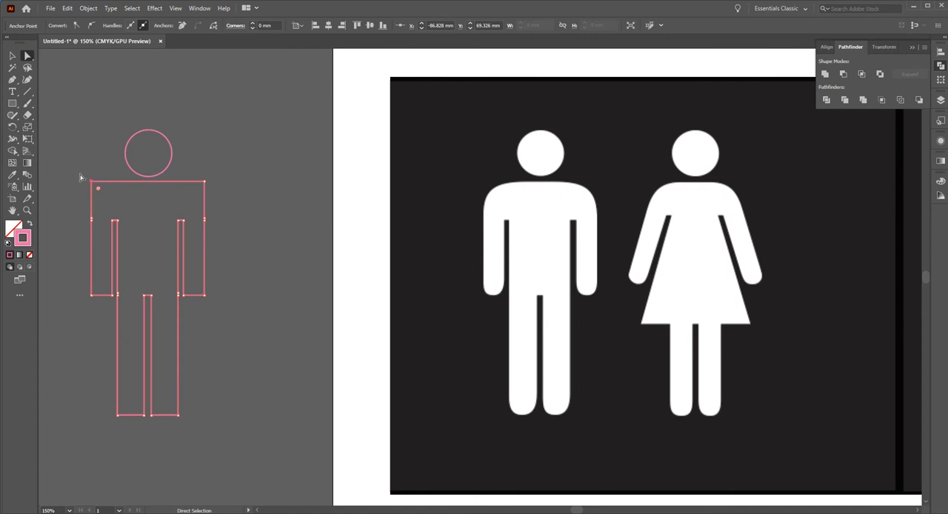
drag(101, 192, 112, 202)
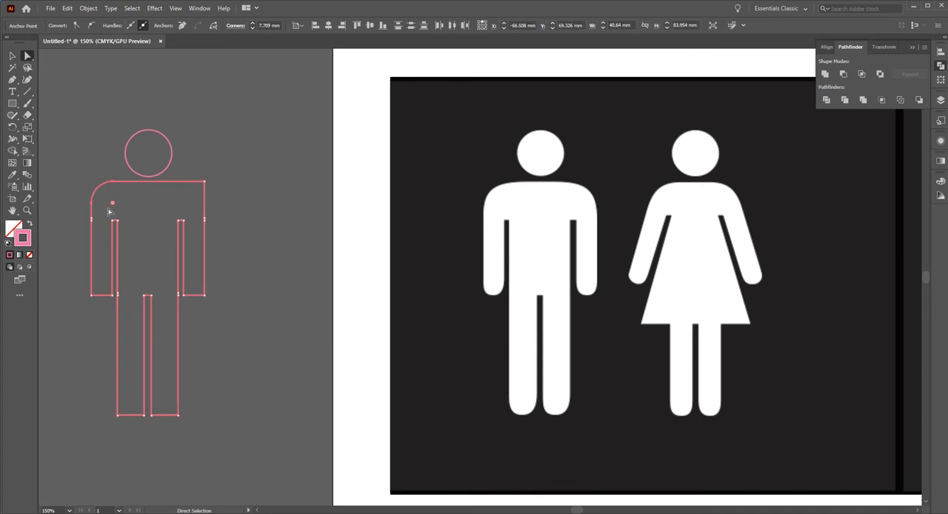
click(205, 180)
drag(197, 186, 178, 208)
click(230, 200)
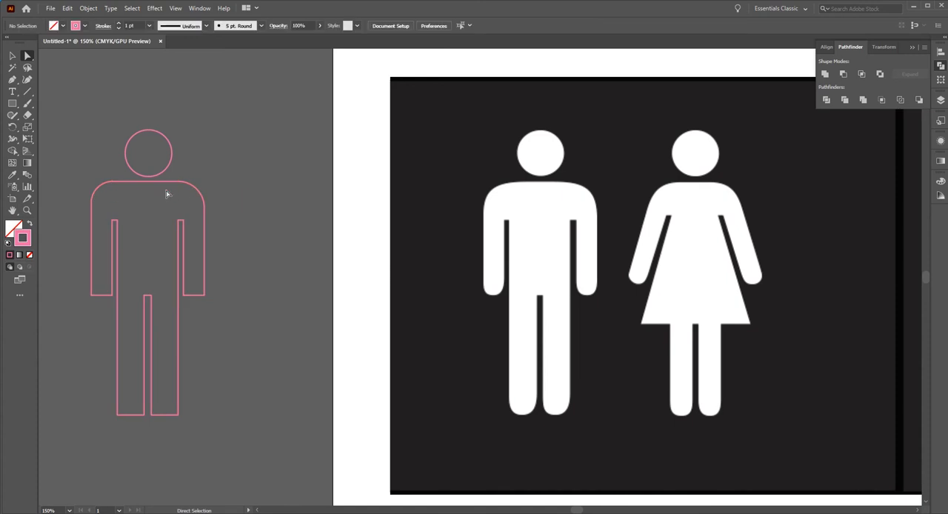
key(ctrl+z)
key(ctrl+z)
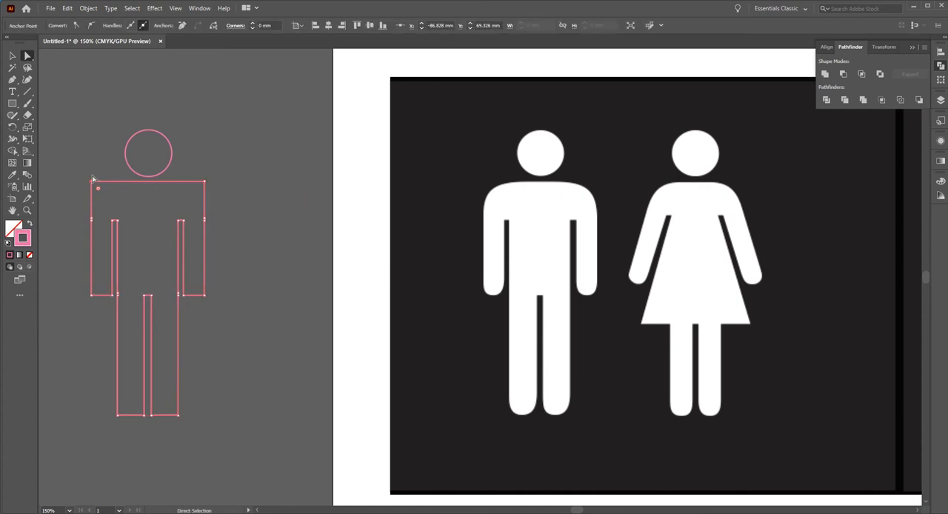
Round both of the man's shoulder corners together by the same radius.
click(83, 171)
drag(69, 171, 99, 195)
drag(222, 163, 195, 194)
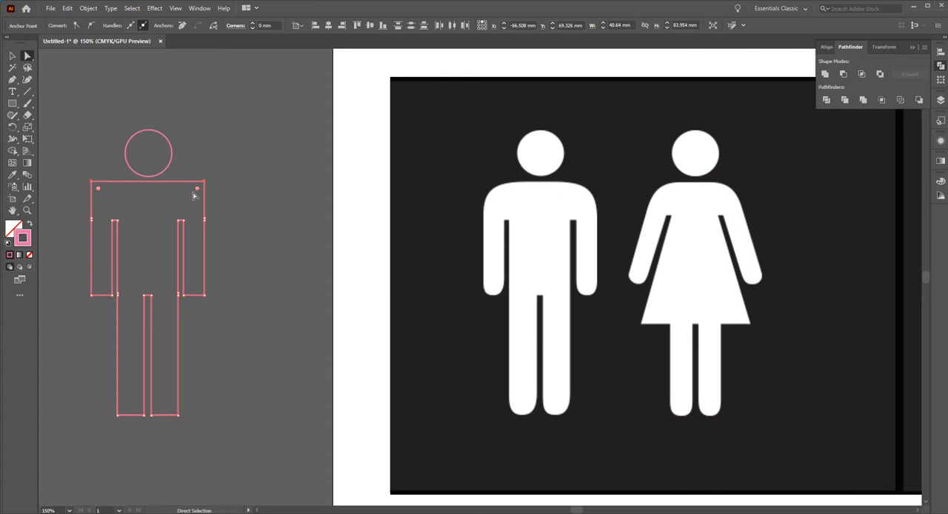
drag(191, 206, 179, 213)
click(252, 207)
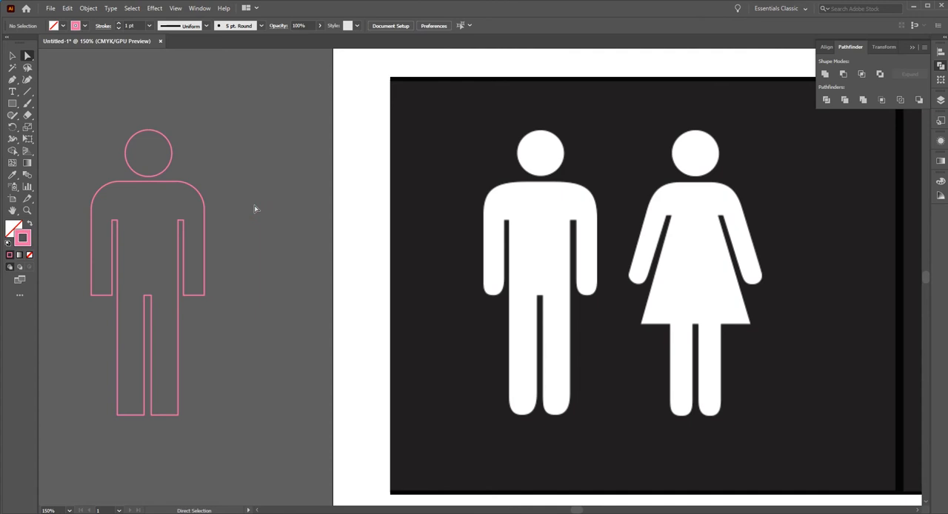
Fully round the lower ends of both legs and both arms of the man outline.
drag(230, 426, 83, 400)
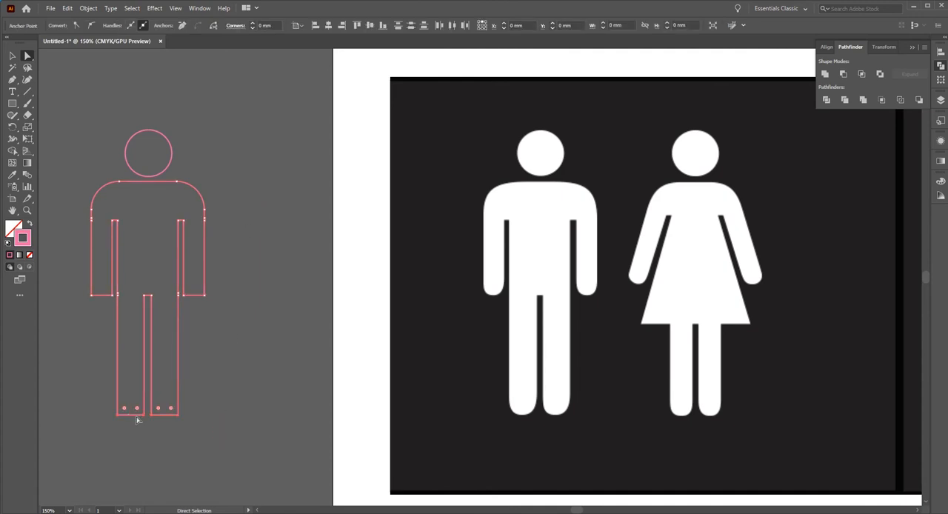
click(231, 367)
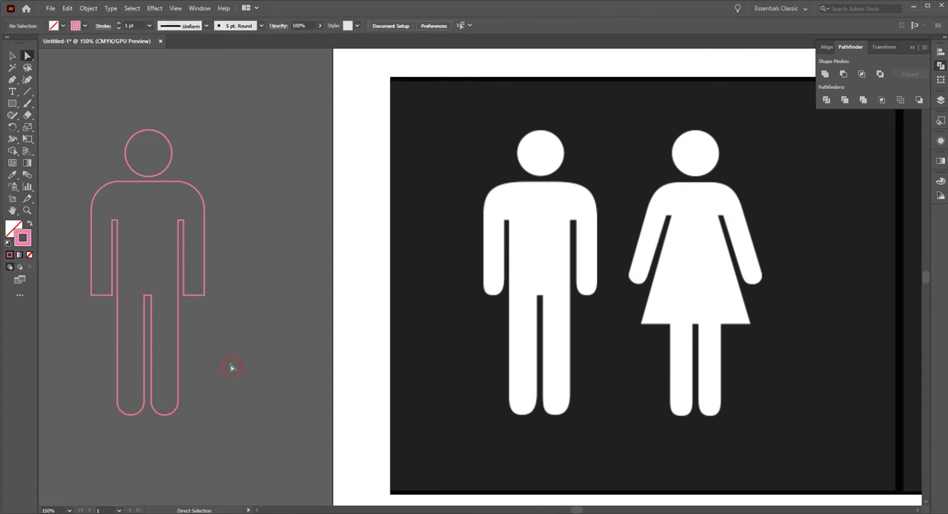
click(181, 291)
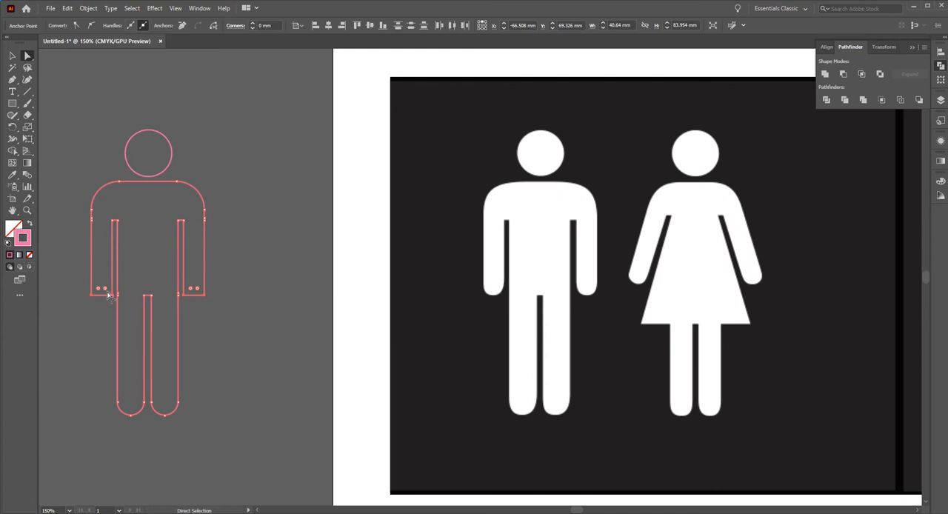
drag(102, 288, 109, 250)
click(262, 295)
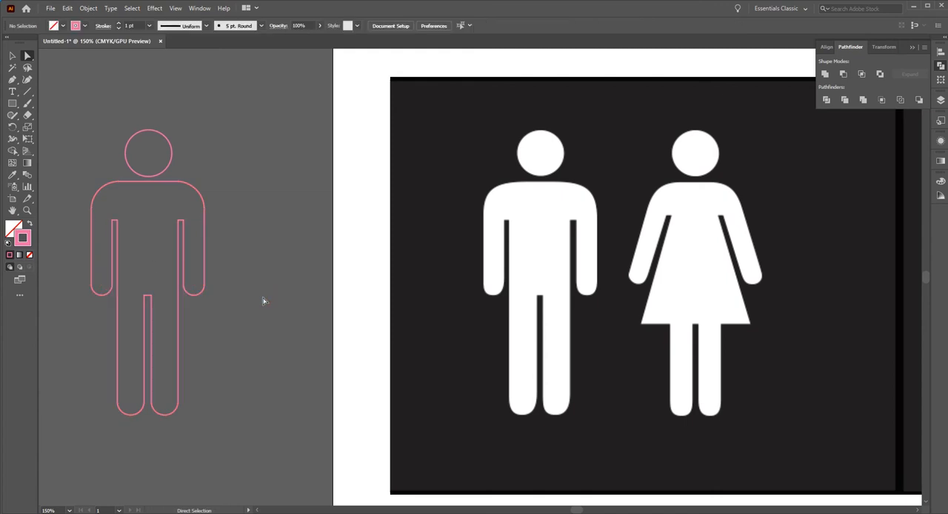
Swap the man's stroke and fill to make him solid pink, and return the default to a pink outline without fill.
click(12, 55)
drag(231, 308, 24, 221)
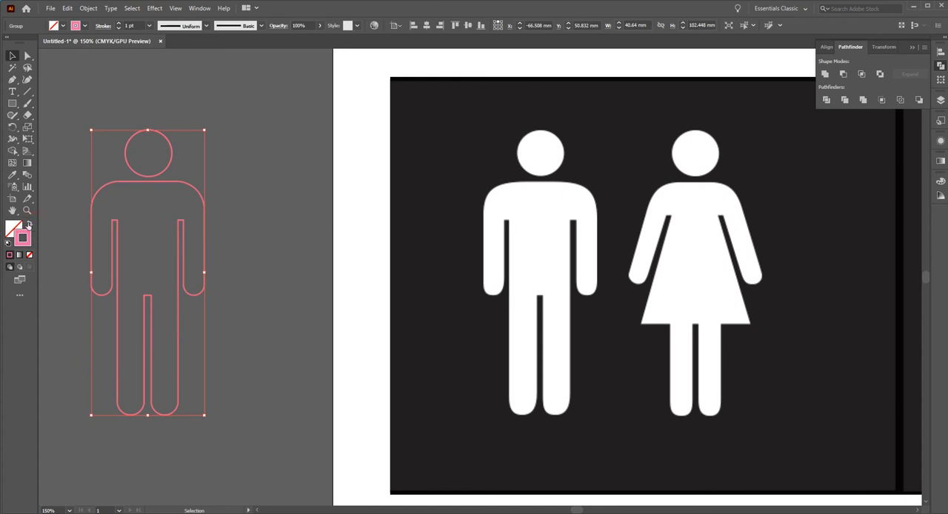
click(29, 224)
click(263, 214)
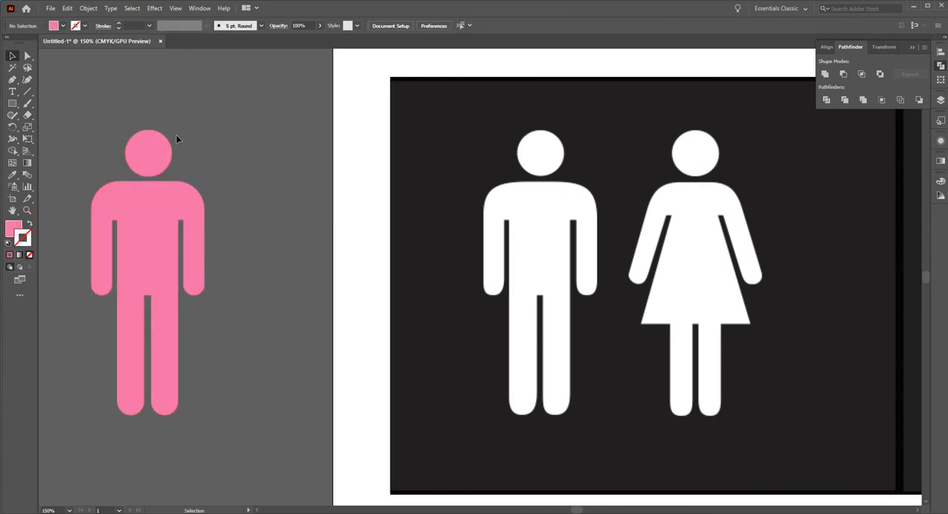
click(246, 206)
click(33, 223)
Duplicate the pink man to the empty area beside the woman in the reference image and ungroup the copy.
drag(576, 208, 499, 214)
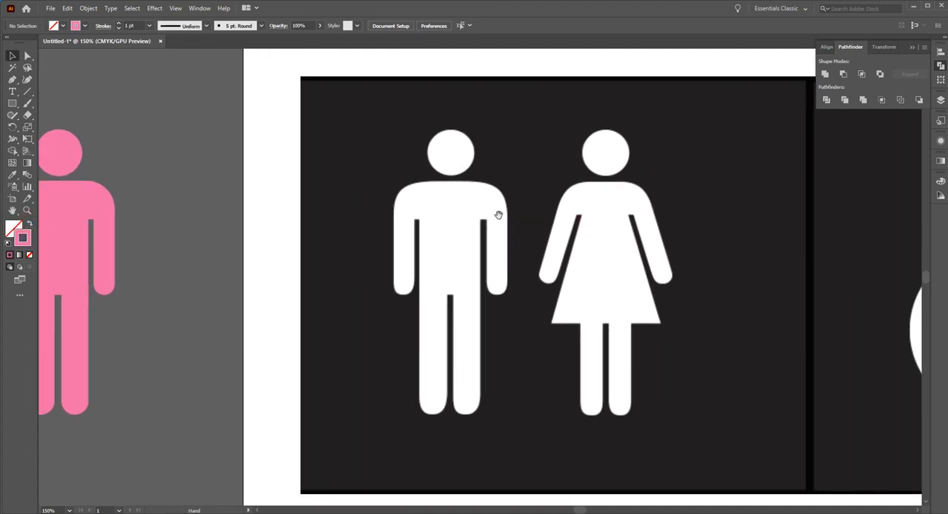
click(71, 151)
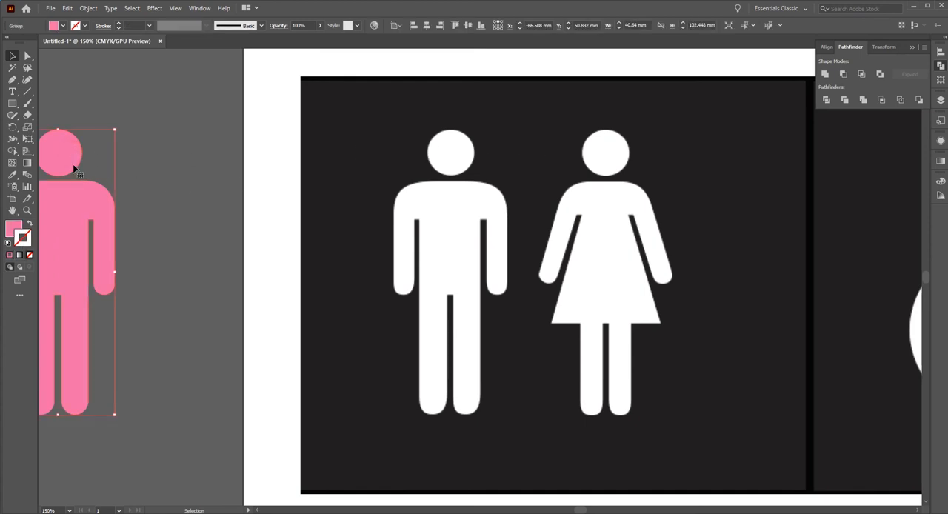
drag(68, 157, 726, 170)
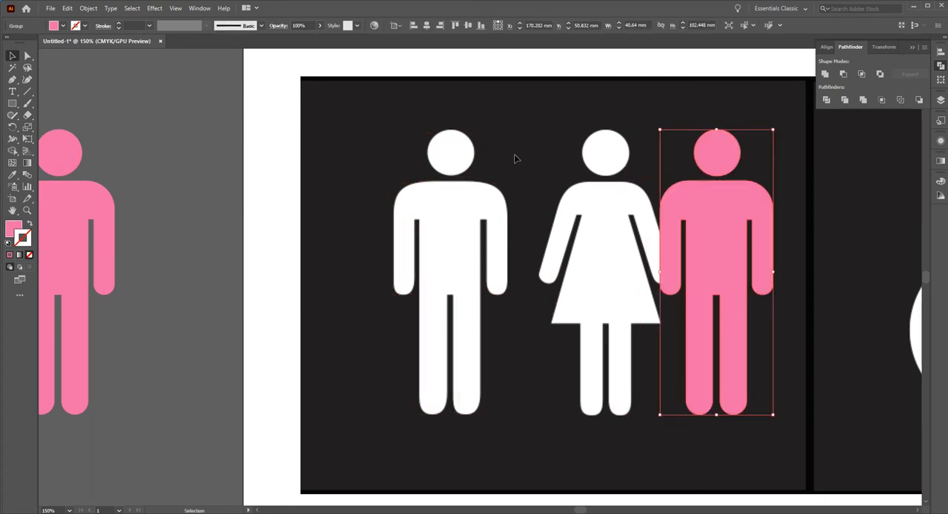
click(88, 8)
click(111, 66)
Delete the body of the copied man and place the remaining pink head over the woman's head.
click(786, 240)
click(785, 236)
key(Delete)
drag(717, 153, 608, 154)
click(705, 183)
Draw a rectangle about 32.5 by 11.9 mm over the woman's shoulders and give it a pink outline without fill.
ctrl+click(559, 248)
ctrl+click(552, 274)
ctrl+alt+click(538, 274)
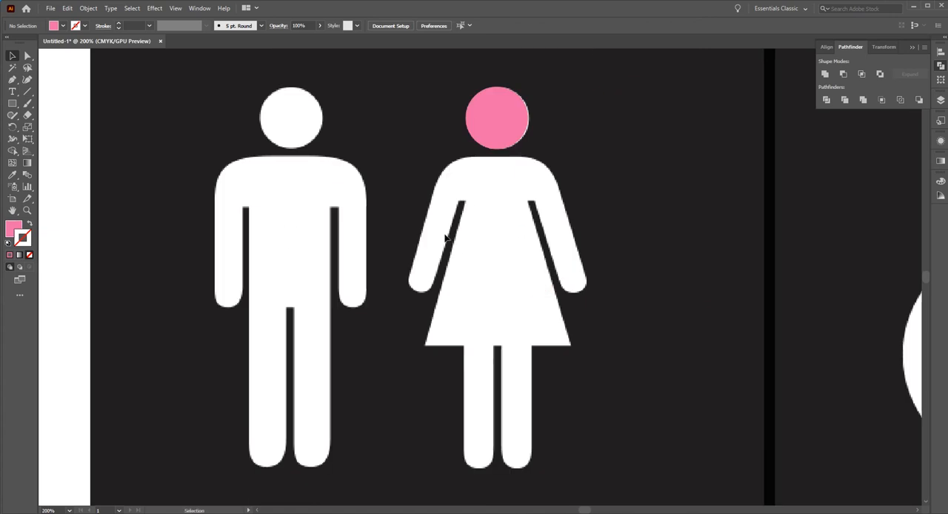
click(12, 103)
drag(438, 156, 559, 200)
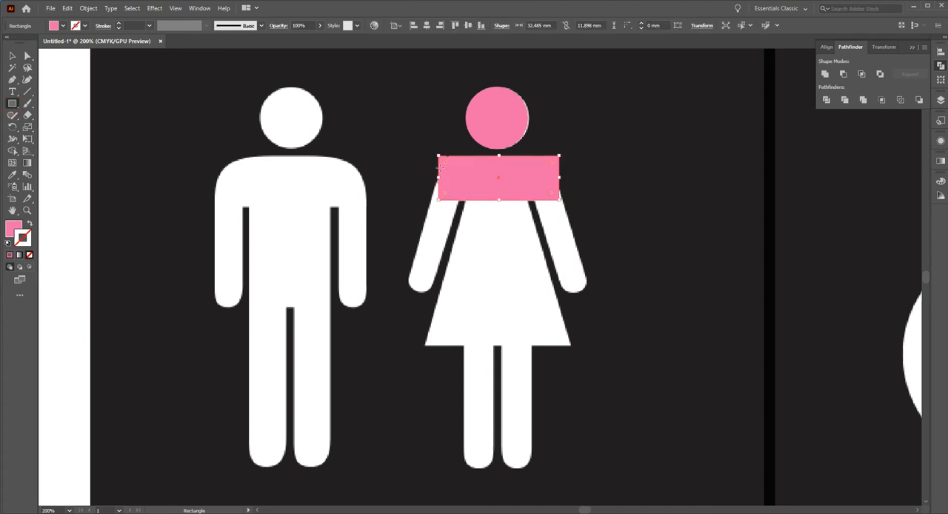
click(12, 56)
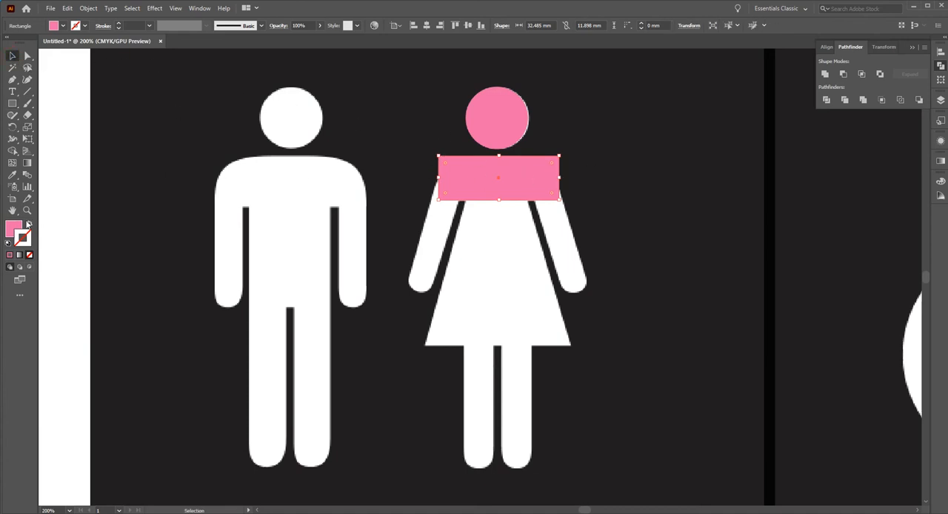
click(31, 224)
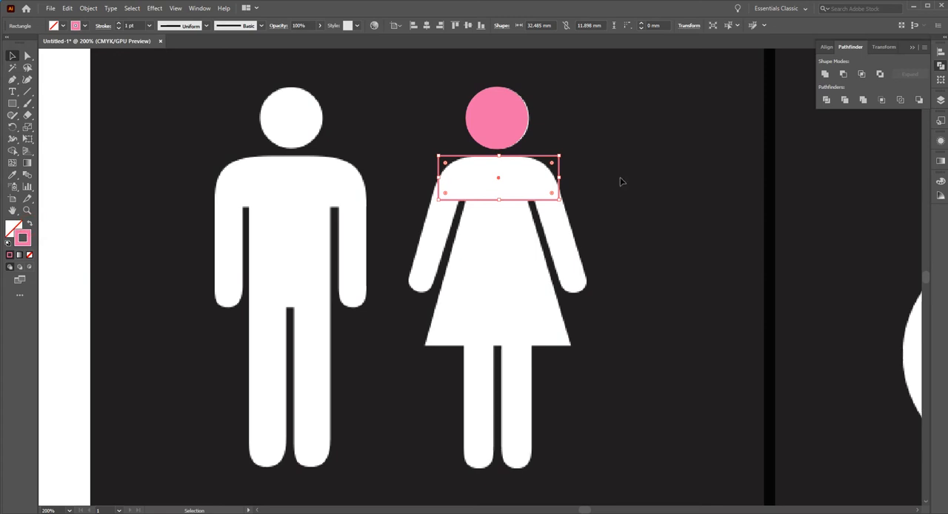
Narrow the woman's shoulder rectangle to about 22 mm wide, between the curved parts of her shoulders.
drag(559, 178, 534, 206)
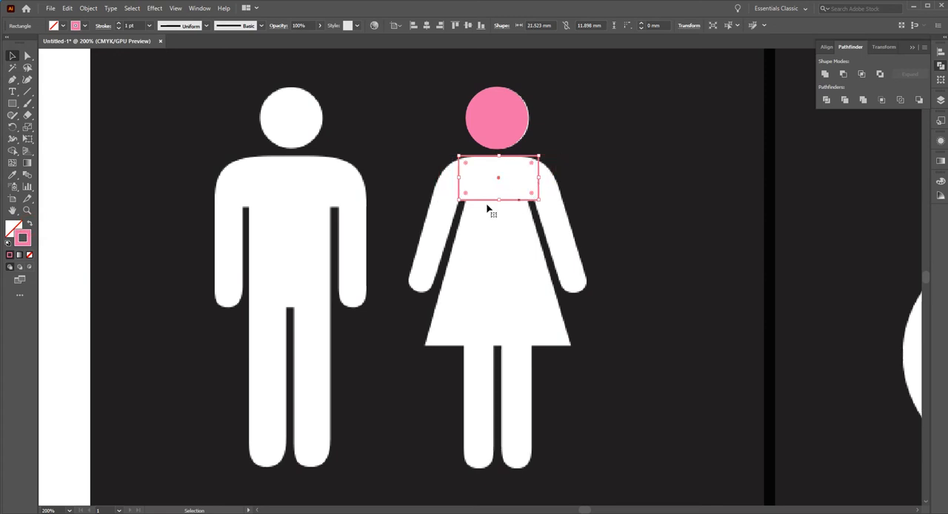
drag(456, 177, 452, 177)
click(584, 185)
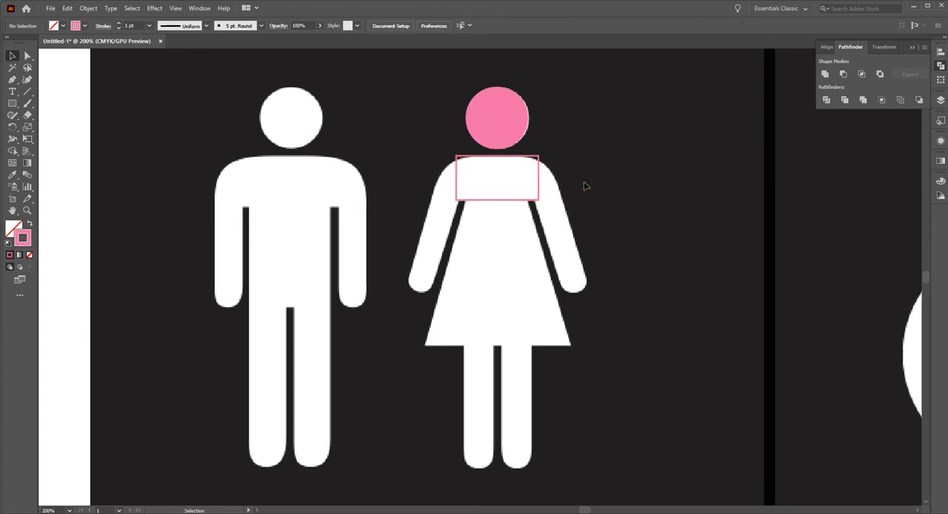
Nudge the pink head to fit the woman's head and center it horizontally with the shoulder rectangle.
ctrl+click(495, 192)
ctrl+click(495, 195)
drag(497, 359, 536, 275)
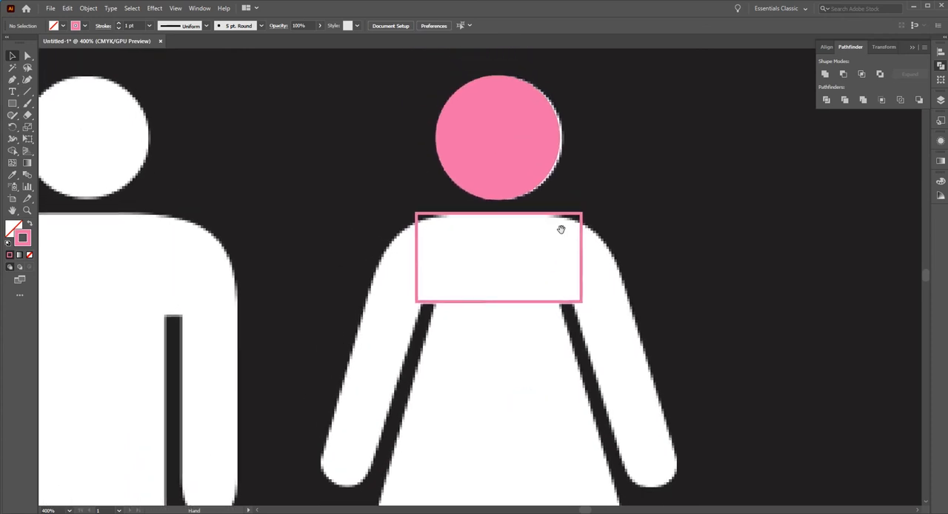
click(543, 150)
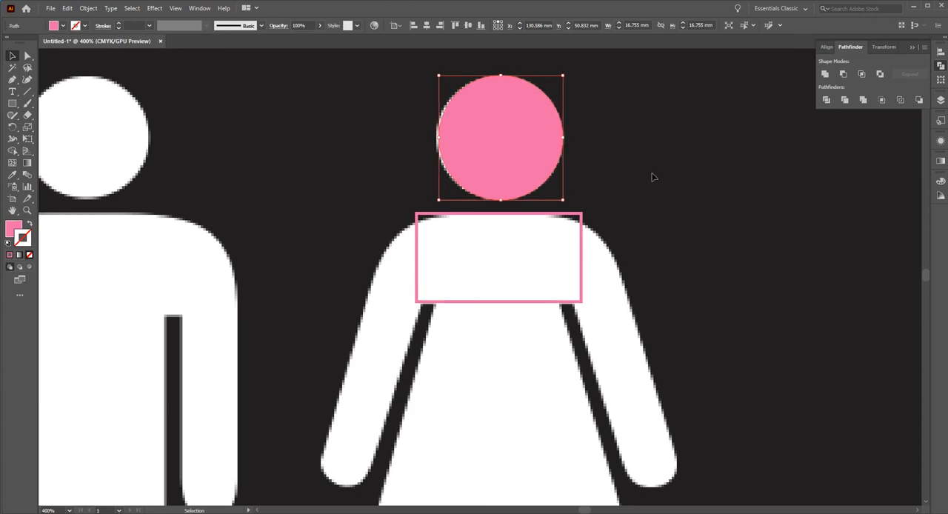
drag(663, 251, 529, 152)
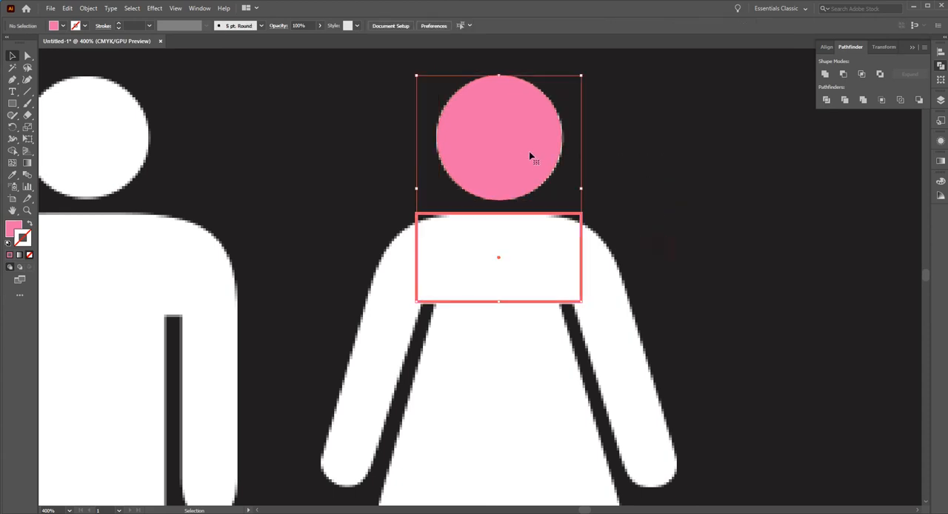
click(526, 149)
click(426, 28)
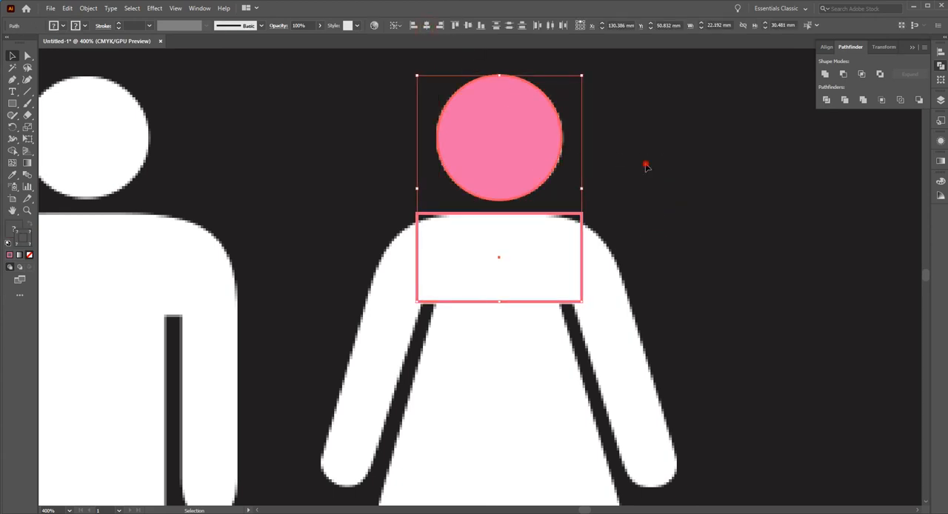
click(645, 163)
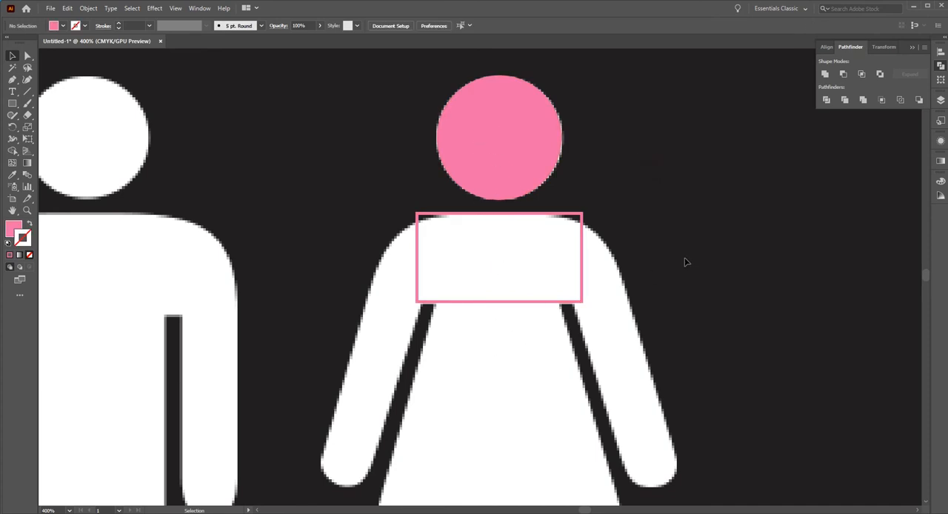
Draw a rectangle about 17.2 by 39.2 mm from the shoulders to the dress hem and make it a pink outline.
drag(471, 327, 474, 290)
alt+click(474, 290)
drag(530, 279, 468, 211)
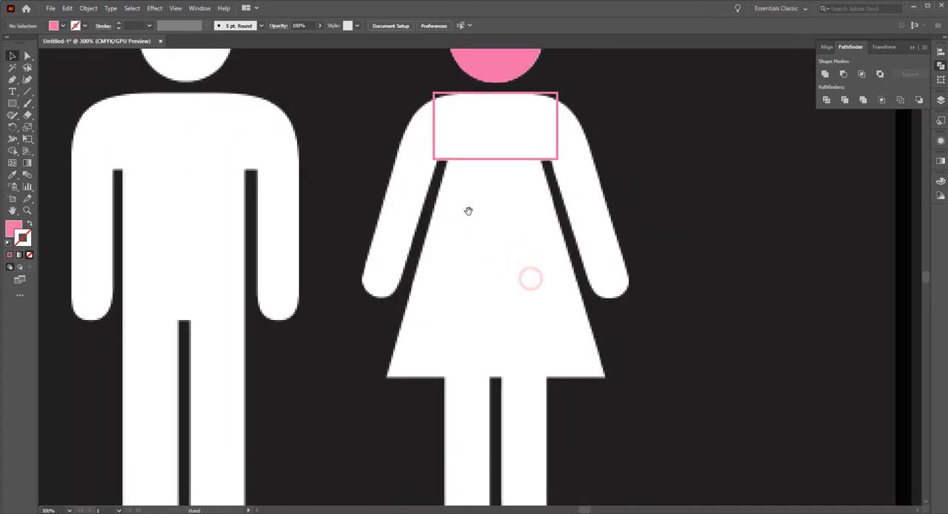
click(12, 103)
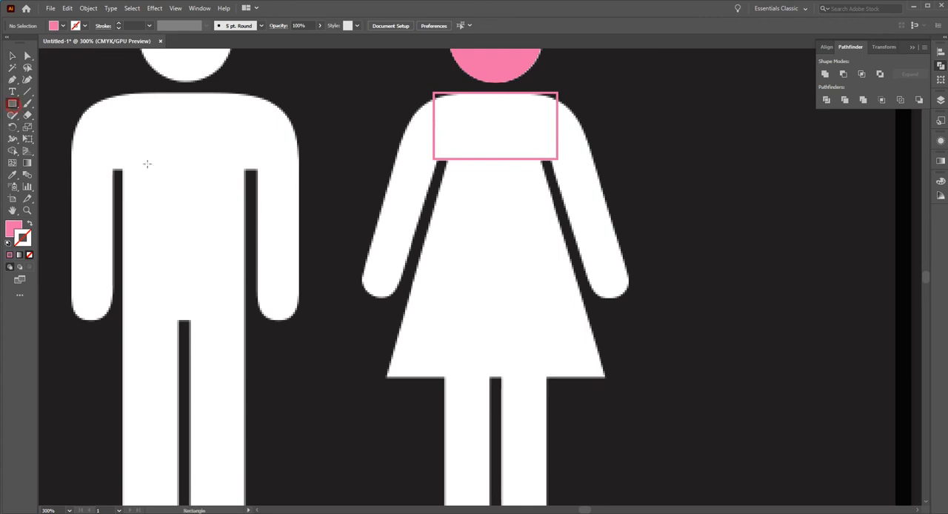
drag(445, 158, 543, 377)
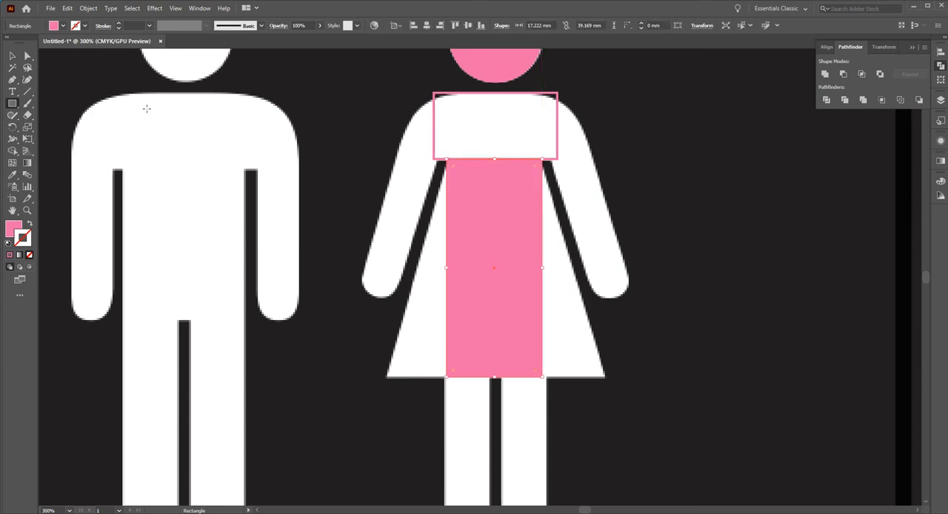
click(12, 56)
click(28, 224)
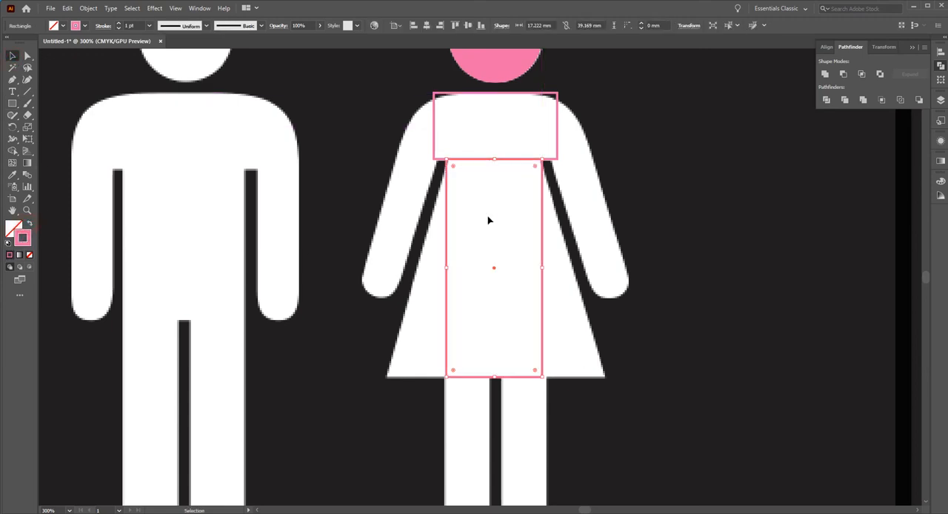
Center the dress rectangle horizontally under the woman's shoulder rectangle.
shift+click(489, 144)
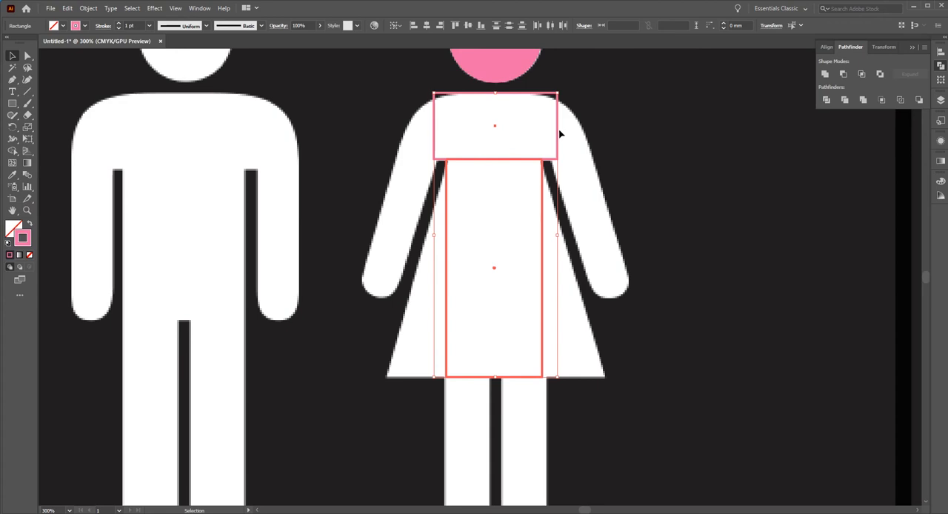
click(826, 48)
click(688, 160)
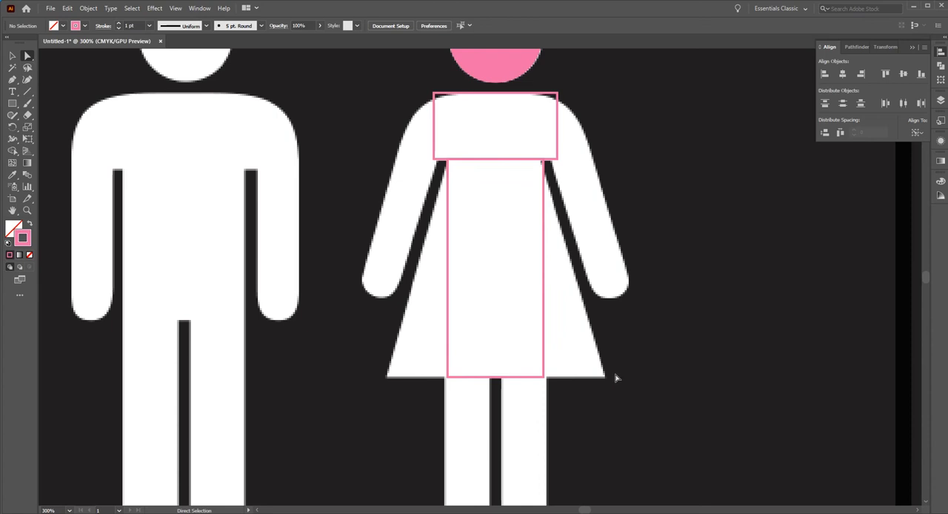
Try to scale the whole dress rectangle out to the width of the hem and undo the scaling.
click(12, 56)
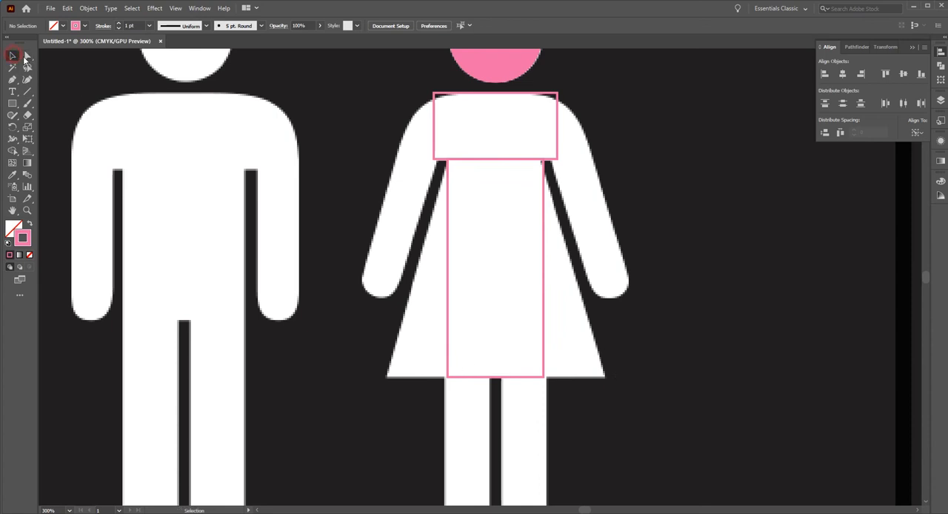
click(468, 276)
key(s)
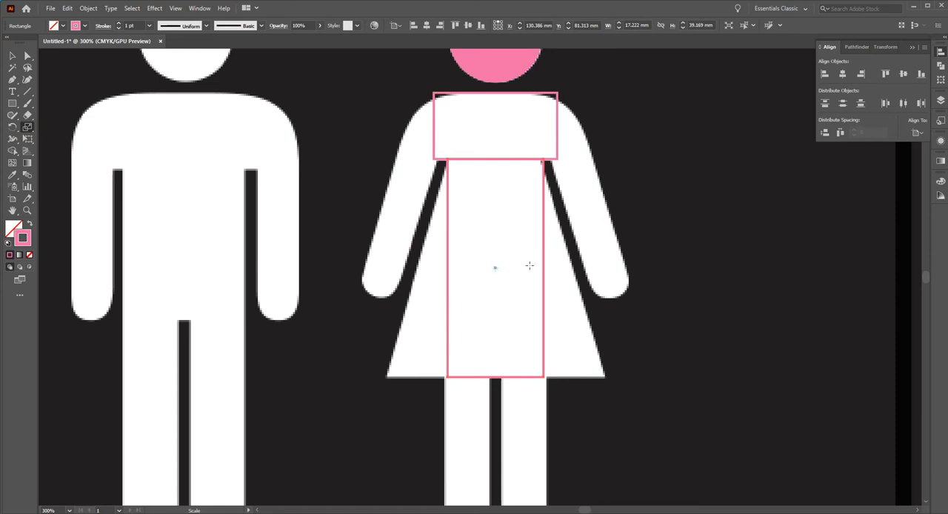
drag(615, 286, 765, 303)
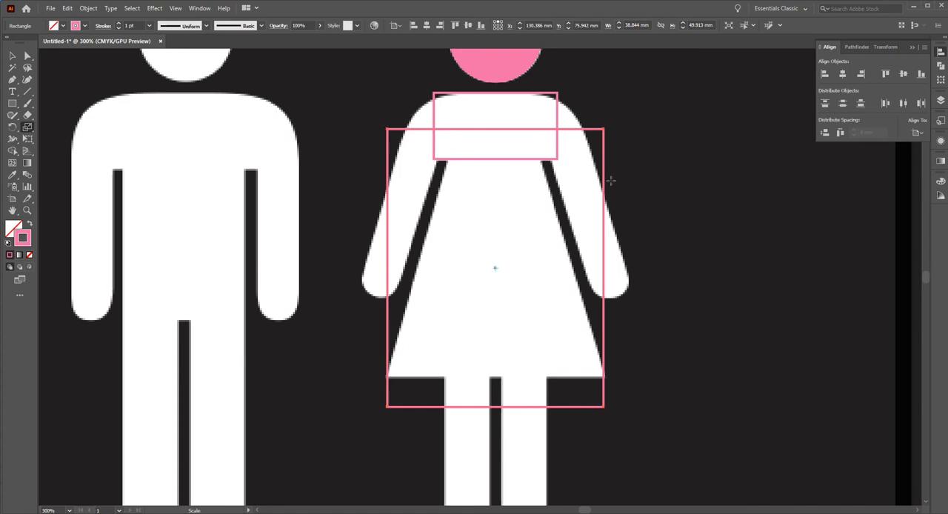
key(ctrl+z)
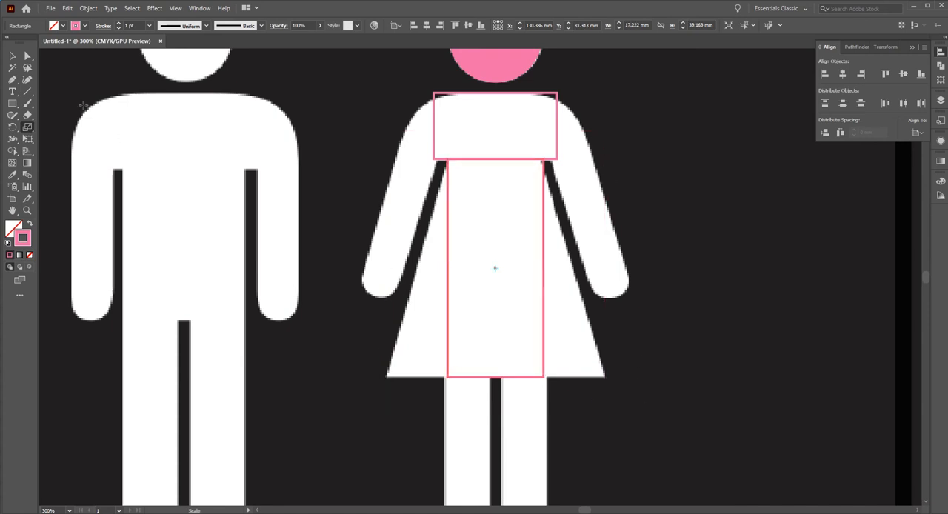
Scale only the two lower corner points of the dress rectangle outward to about 39 mm wide, matching the hem.
click(27, 55)
drag(400, 351, 544, 380)
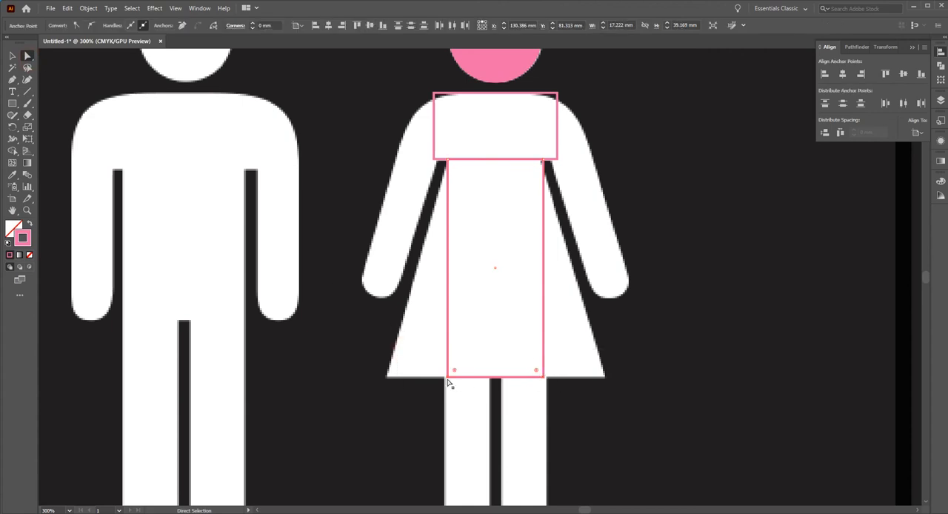
click(27, 127)
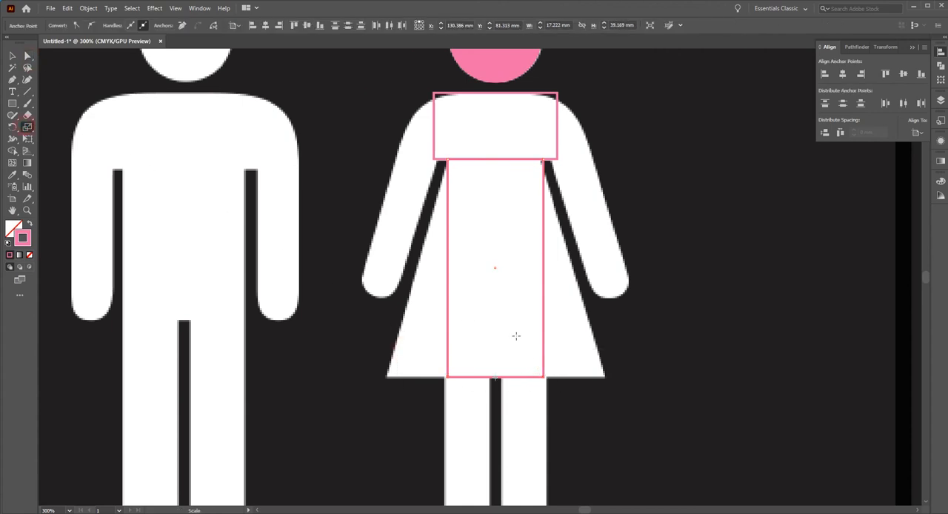
drag(592, 373, 718, 378)
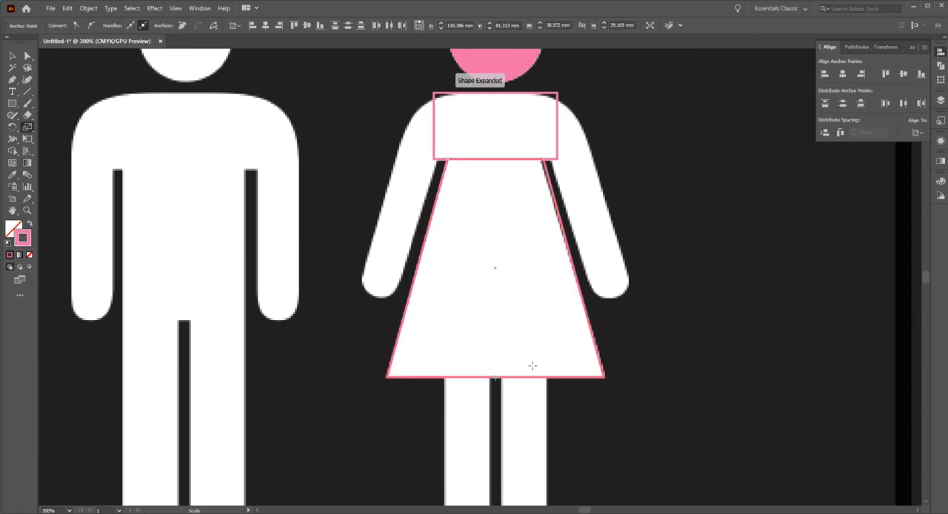
click(12, 56)
click(381, 169)
Place a copy of the pink dress trapezoid over the man's torso as a source for the arm's slant.
drag(437, 210, 477, 267)
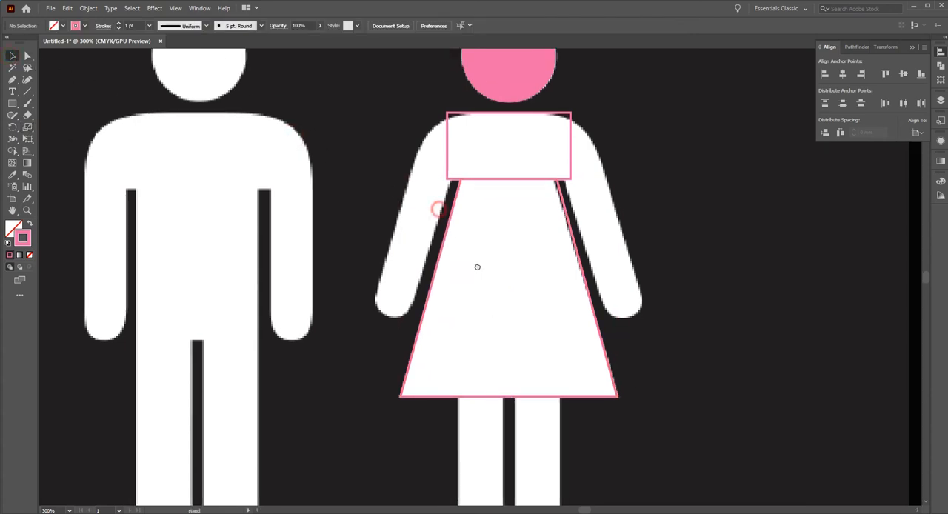
drag(550, 277, 612, 302)
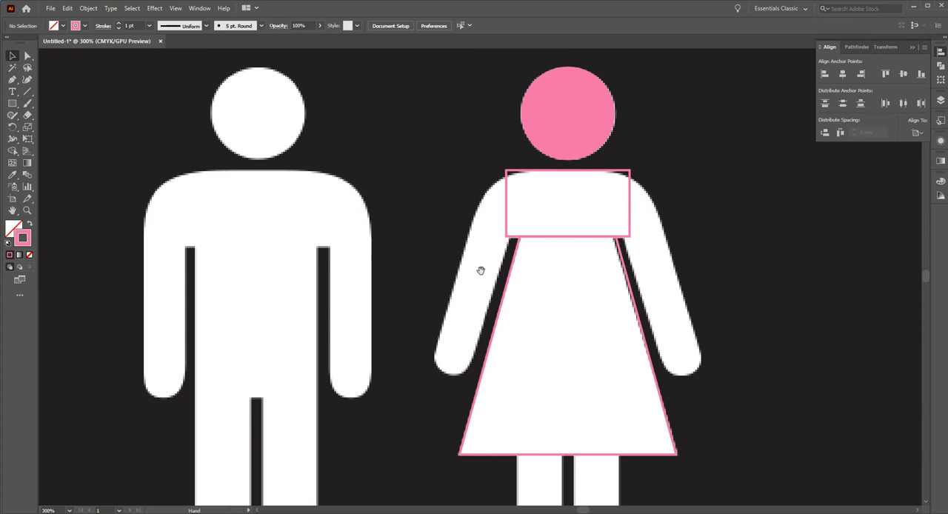
drag(573, 335, 542, 266)
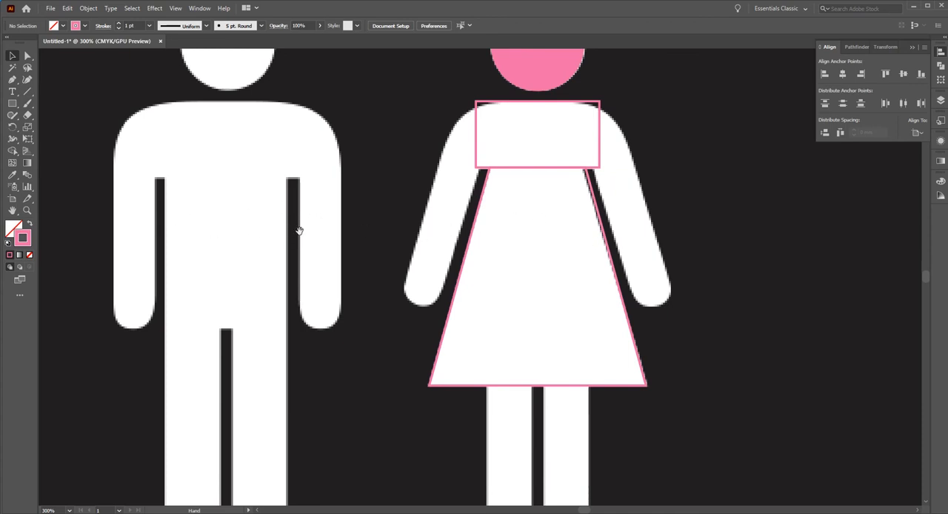
drag(541, 251, 540, 276)
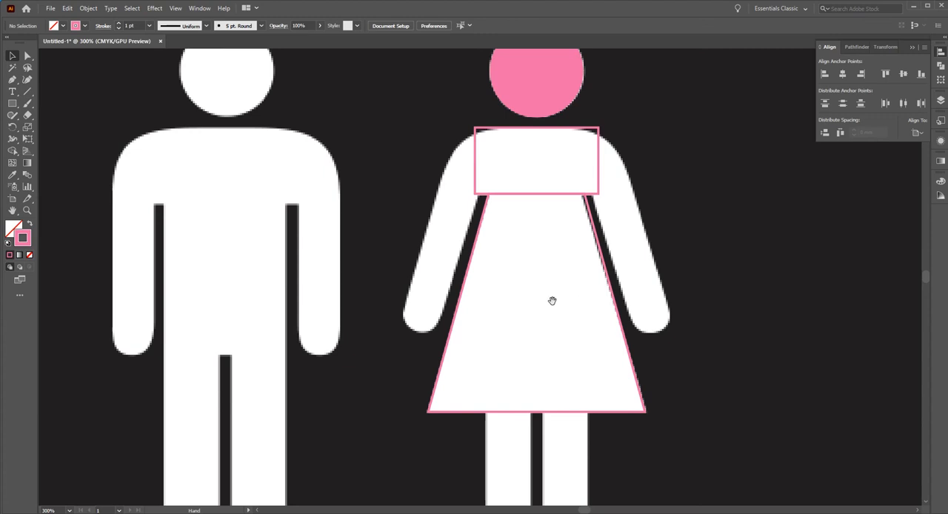
ctrl+alt+click(516, 298)
drag(504, 290, 592, 297)
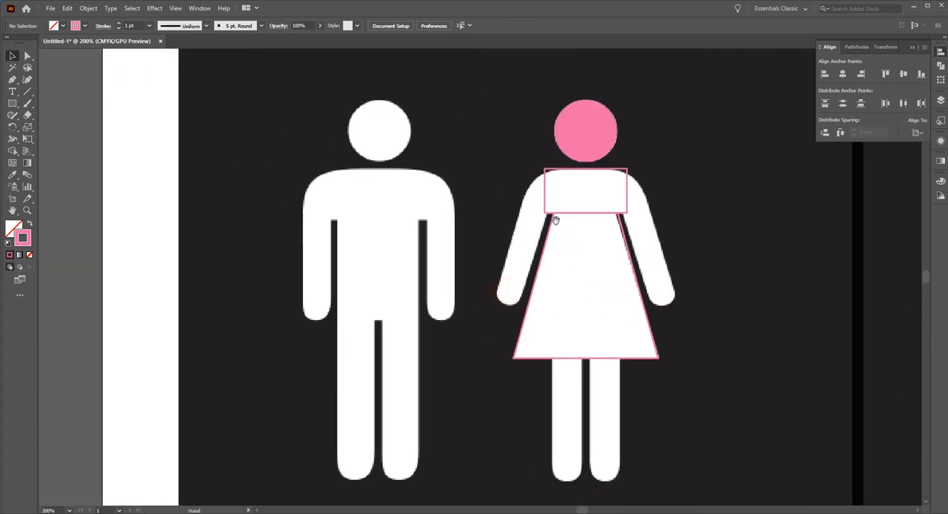
drag(535, 291, 317, 220)
click(531, 259)
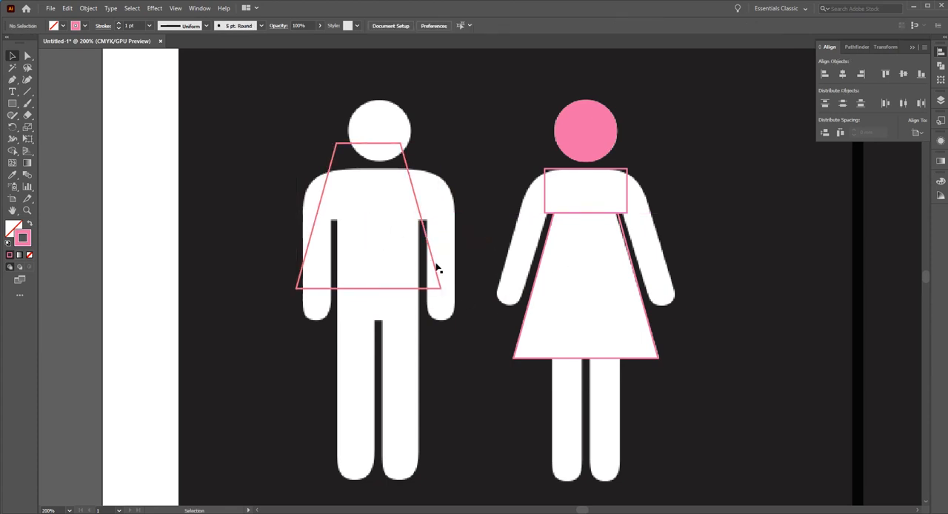
Delete the right-hand corner points of the copied trapezoid, leaving only its slanted left edge as a line.
click(28, 56)
drag(379, 115, 460, 318)
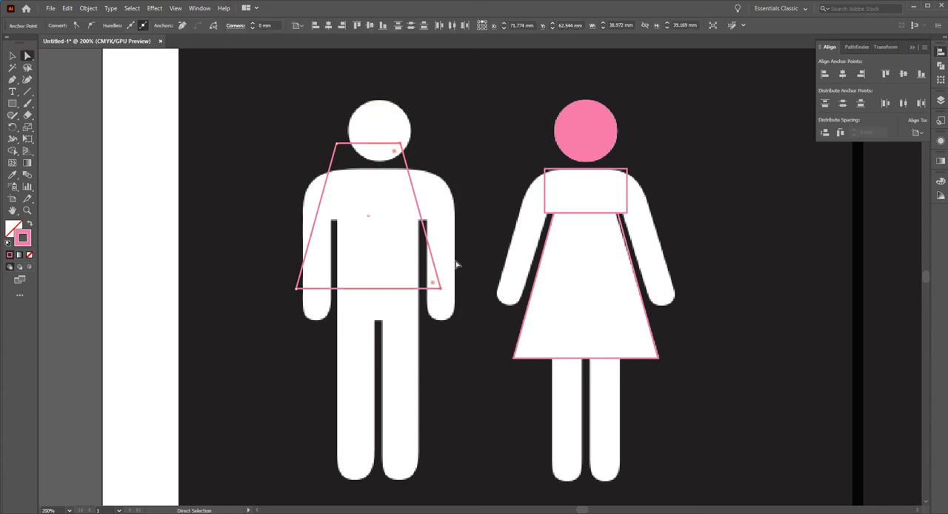
key(Delete)
click(12, 55)
click(152, 103)
Move the slanted line onto the outer edge of the woman's left-hand arm and copy it straight across to the inner edge.
drag(321, 210, 517, 233)
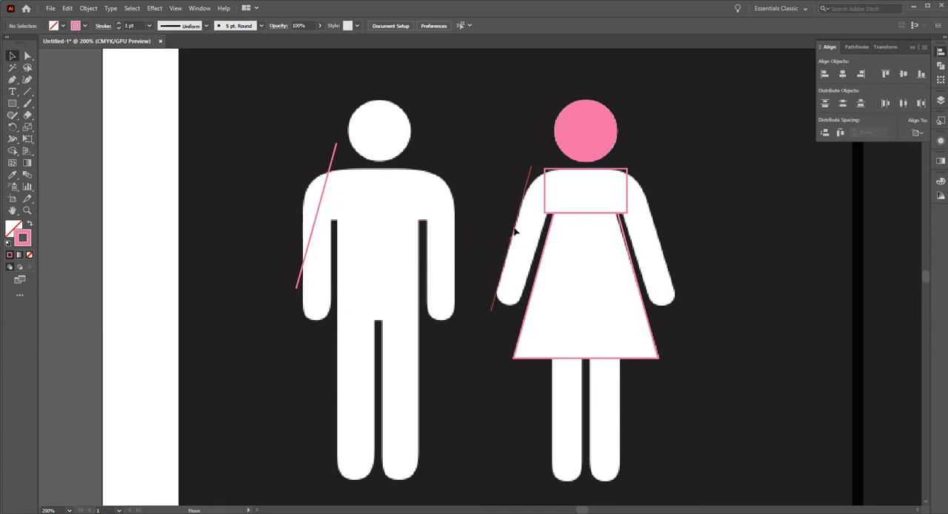
scroll(522, 269, up, 1)
scroll(504, 263, up, 1)
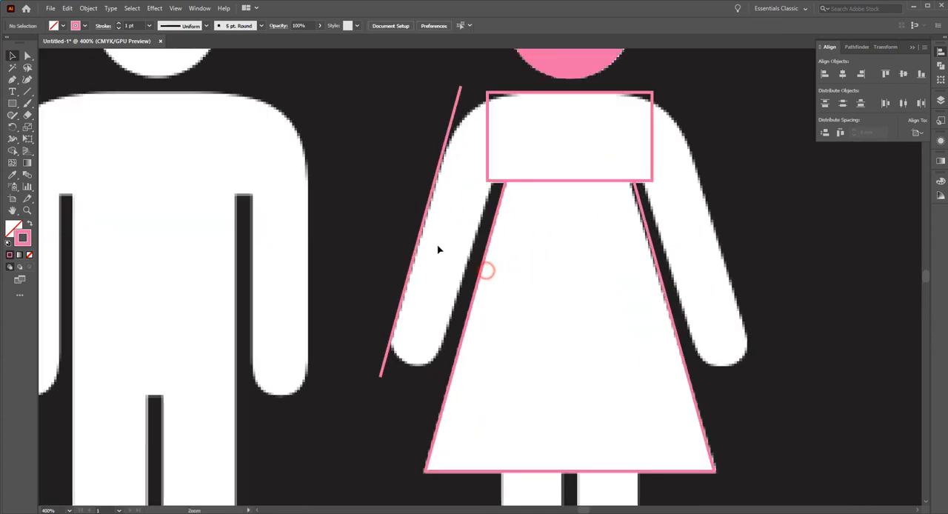
drag(417, 246, 474, 254)
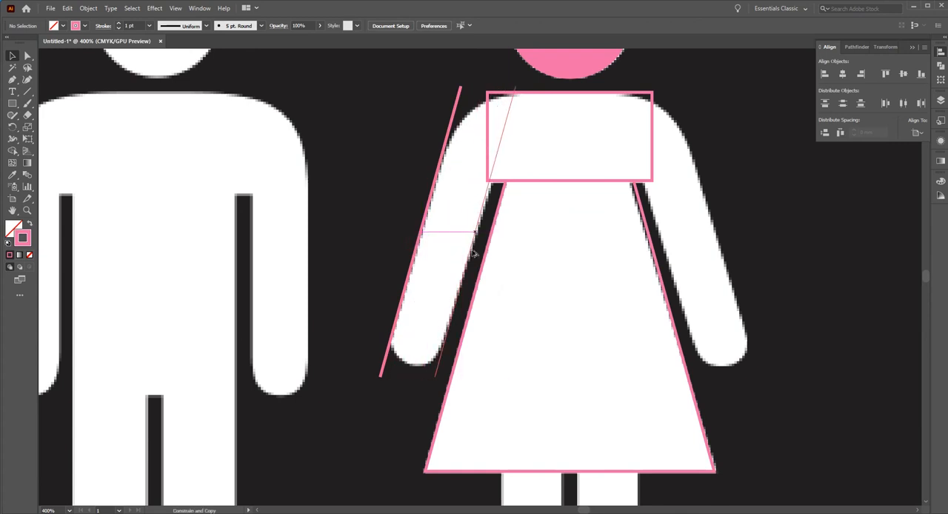
Move both slanted lines over the man and join their ends at top and bottom into a closed parallelogram.
drag(474, 253, 408, 212)
click(354, 208)
ctrl+alt+click(434, 237)
click(451, 195)
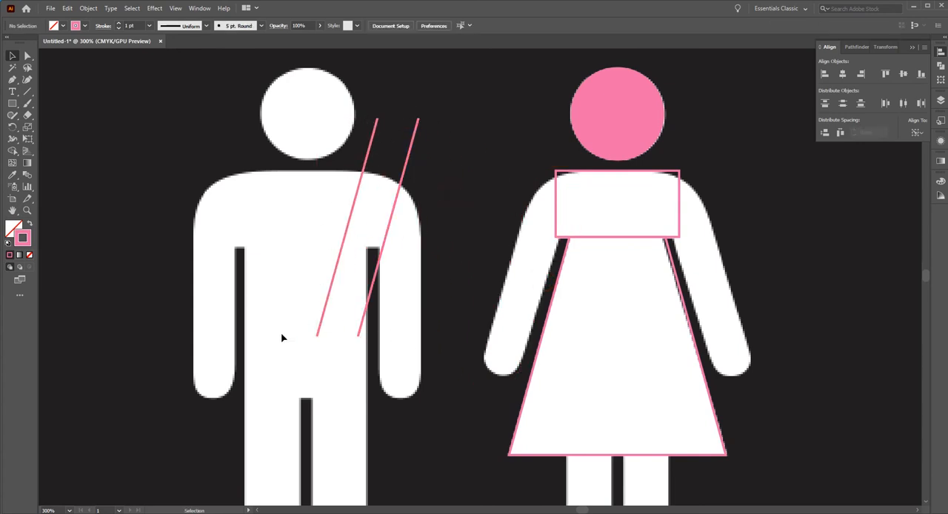
drag(323, 138, 424, 187)
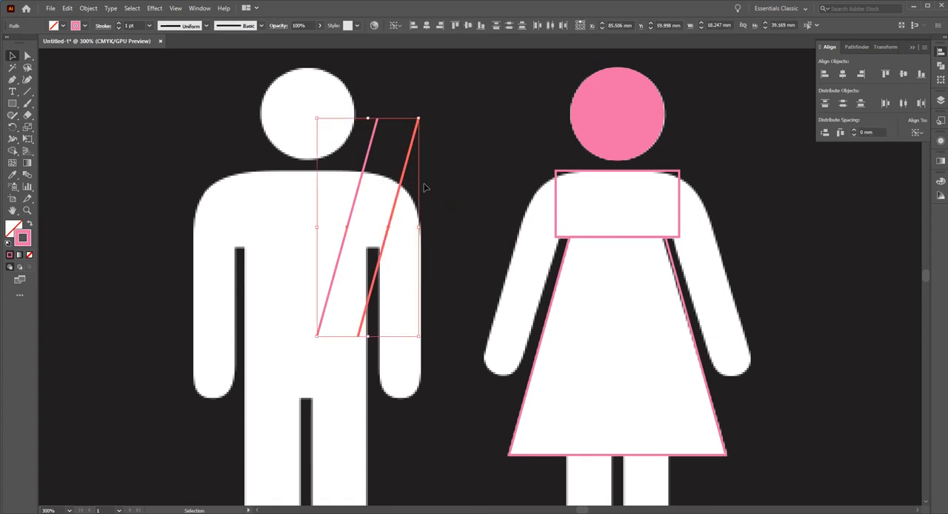
key(ctrl+j)
key(ctrl+j)
click(434, 185)
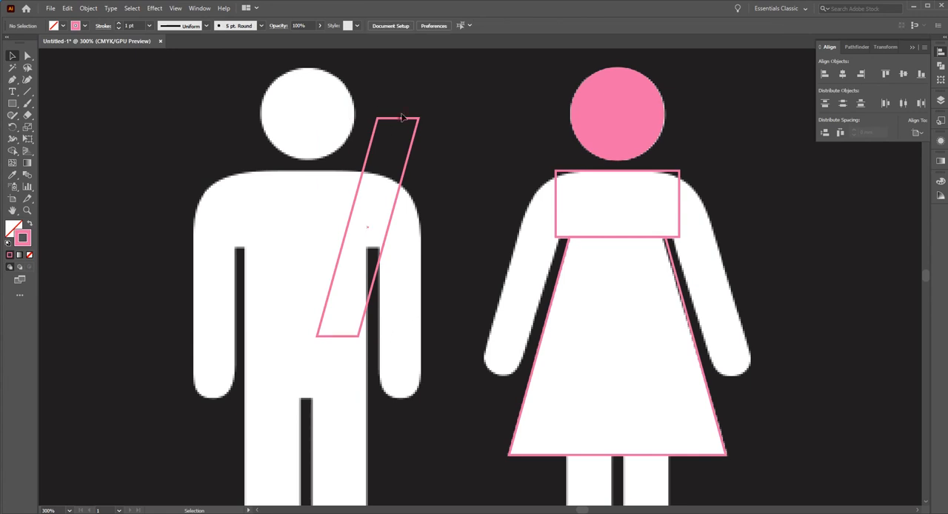
drag(334, 120, 374, 137)
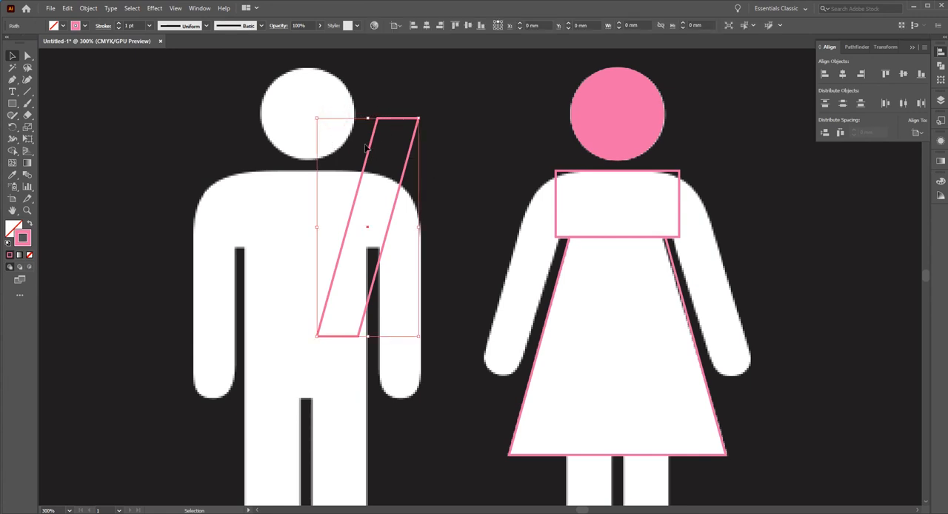
click(87, 10)
mouse_move(120, 246)
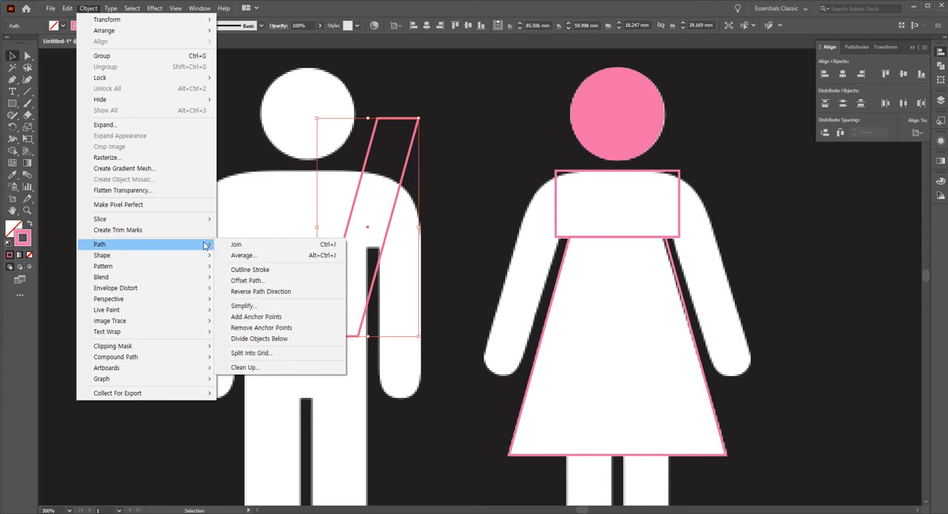
click(337, 245)
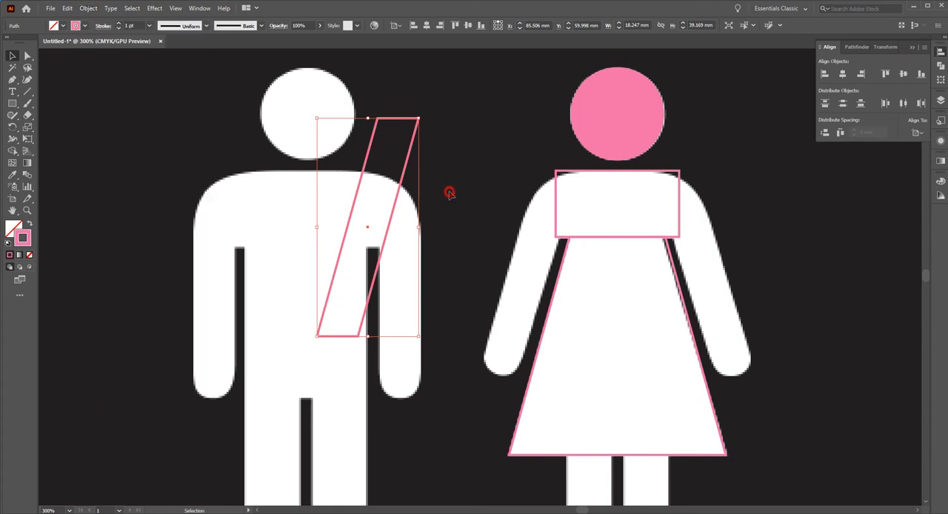
click(425, 196)
Move the parallelogram beside the woman's left-hand arm and align its top edge with the shoulder rectangle.
drag(398, 206, 523, 271)
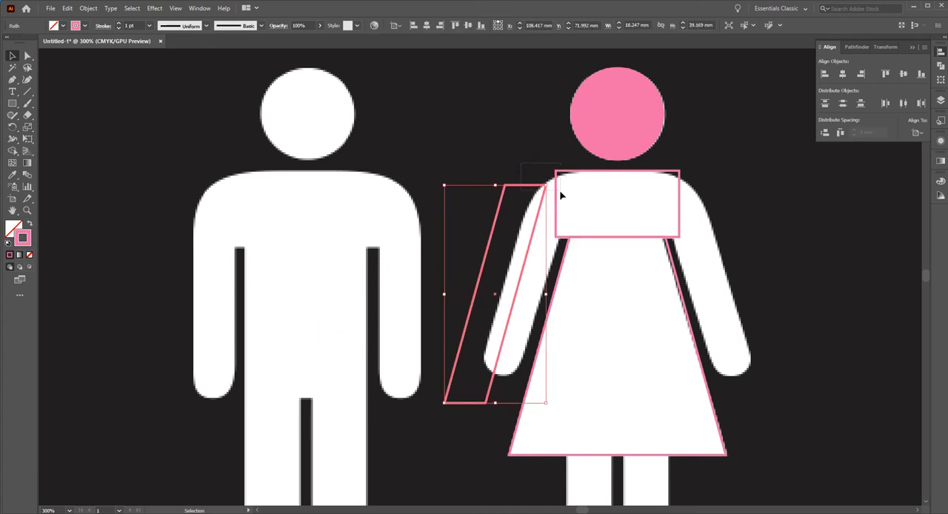
shift+click(569, 178)
click(571, 173)
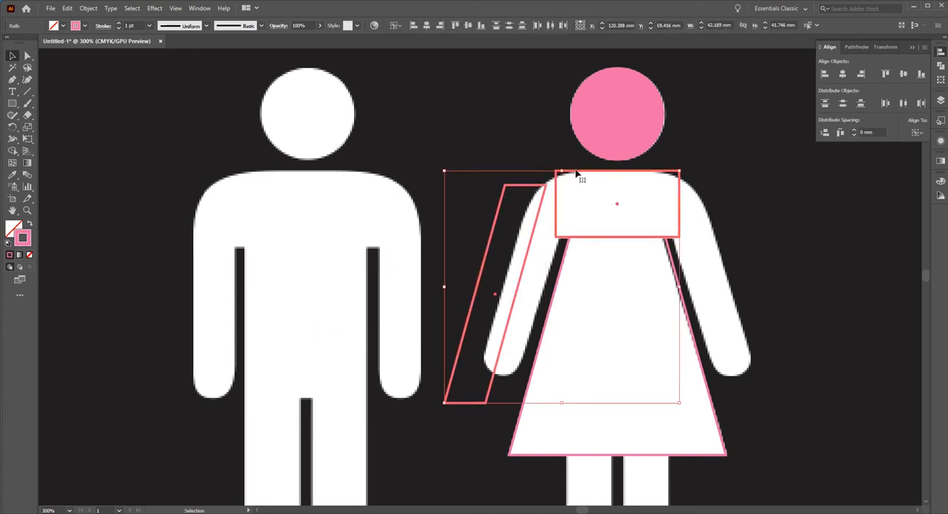
click(885, 73)
click(457, 143)
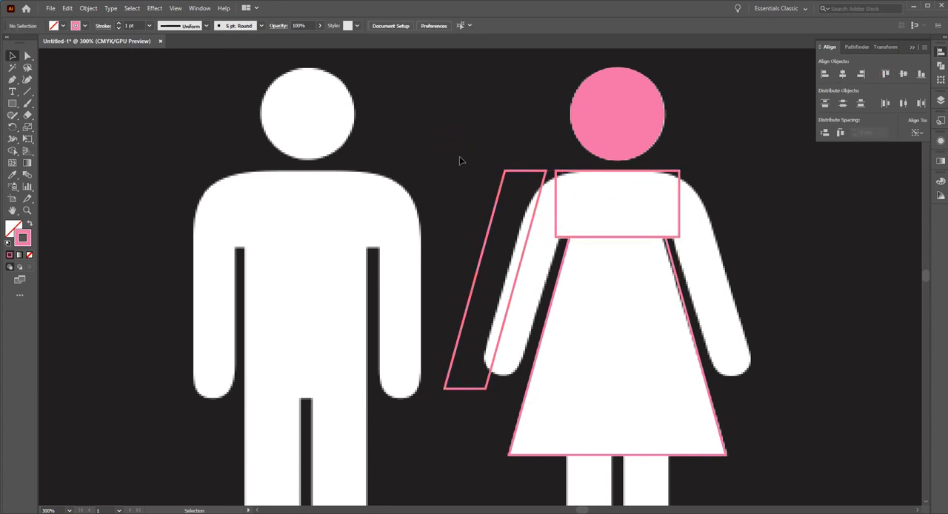
Shift the parallelogram horizontally so its slanted sides fit the edges of the woman's left-hand arm.
drag(527, 256, 555, 263)
click(464, 191)
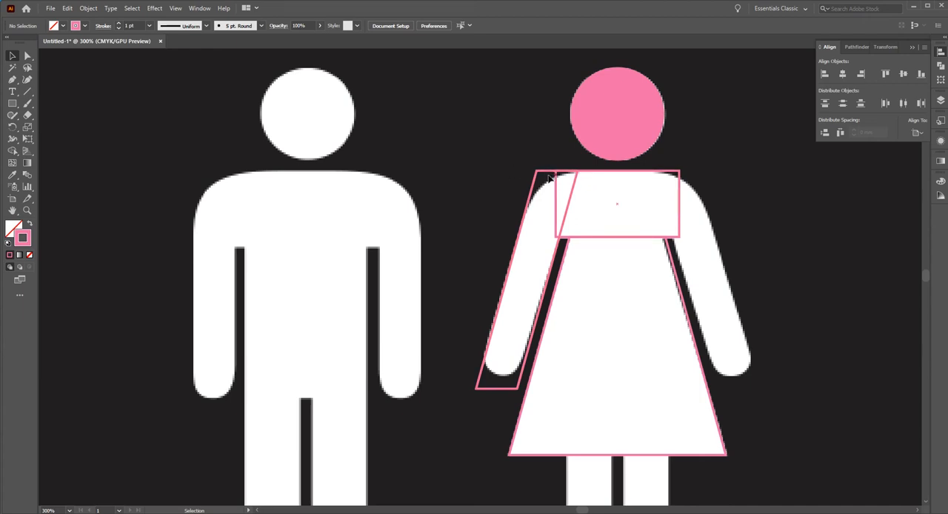
click(519, 256)
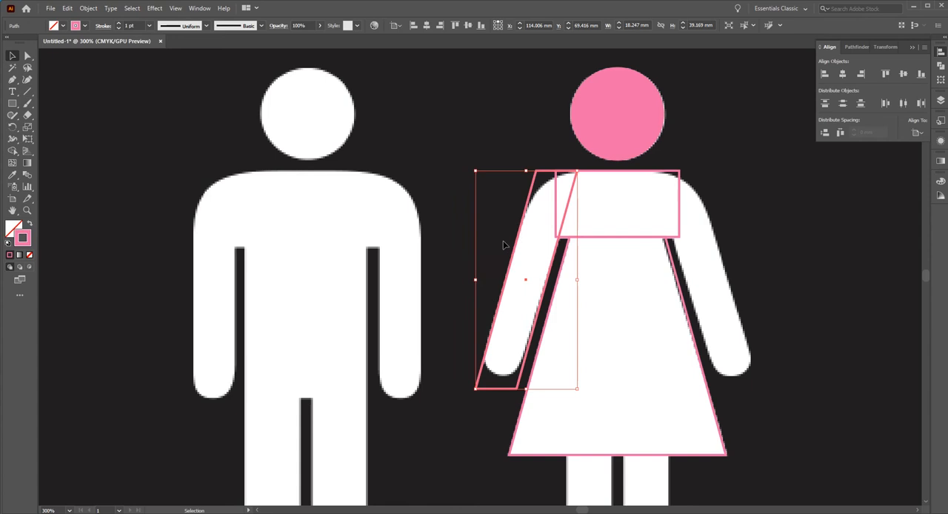
click(446, 220)
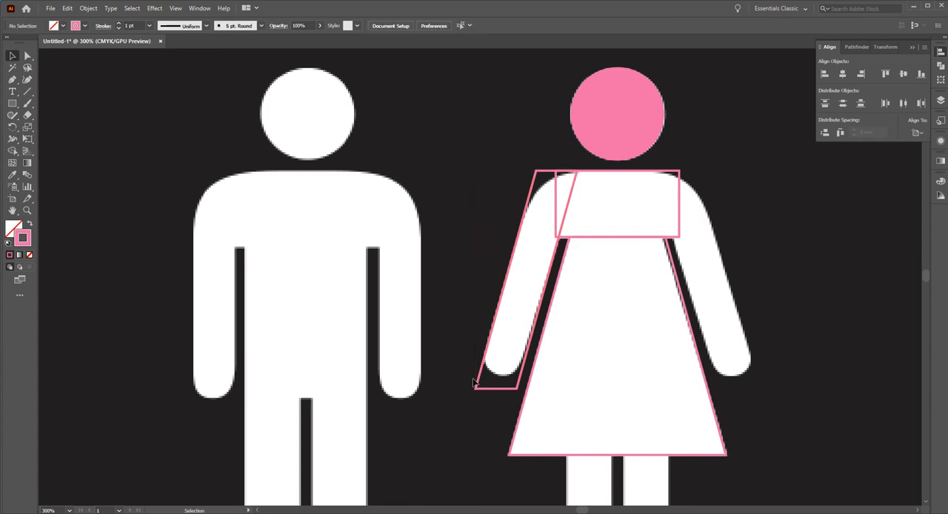
Draw a rectangle across the lower end of the arm parallelogram, with its top edge level with the bottom of the hand.
click(12, 103)
drag(543, 407, 552, 376)
click(12, 55)
click(242, 202)
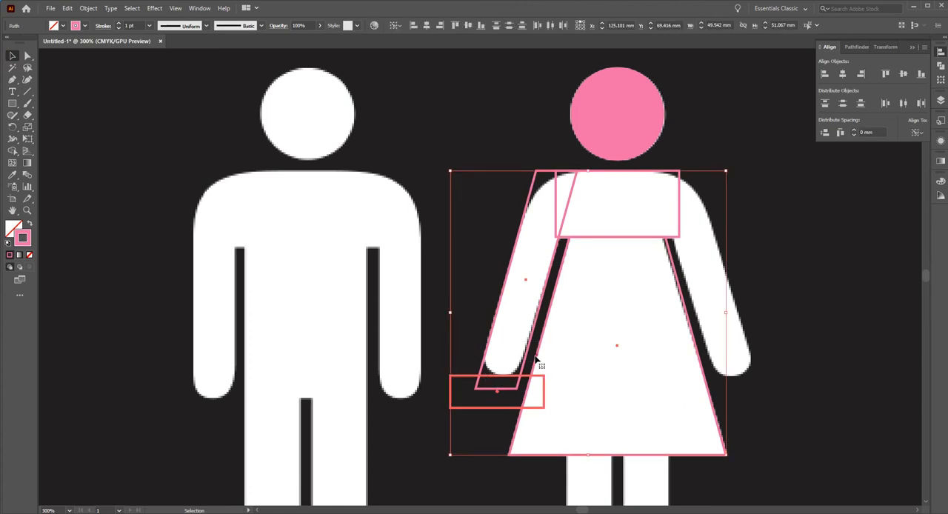
click(471, 339)
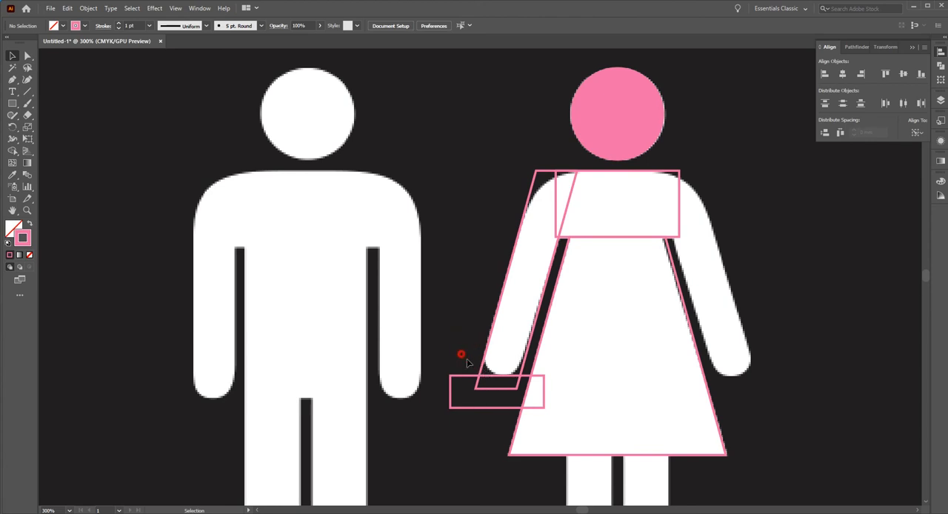
Subtract the small rectangle from the arm parallelogram with Minus Front to trim it at the hand.
drag(459, 354, 490, 387)
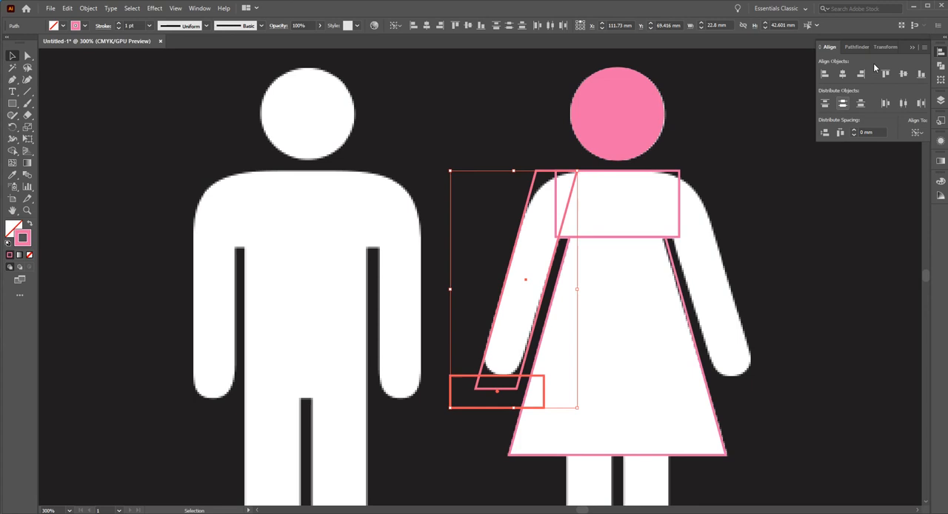
click(852, 47)
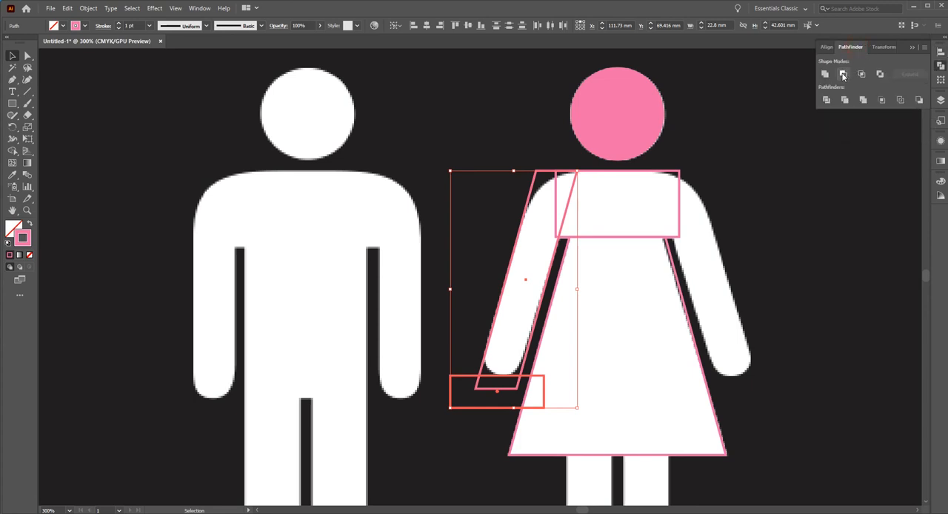
click(843, 75)
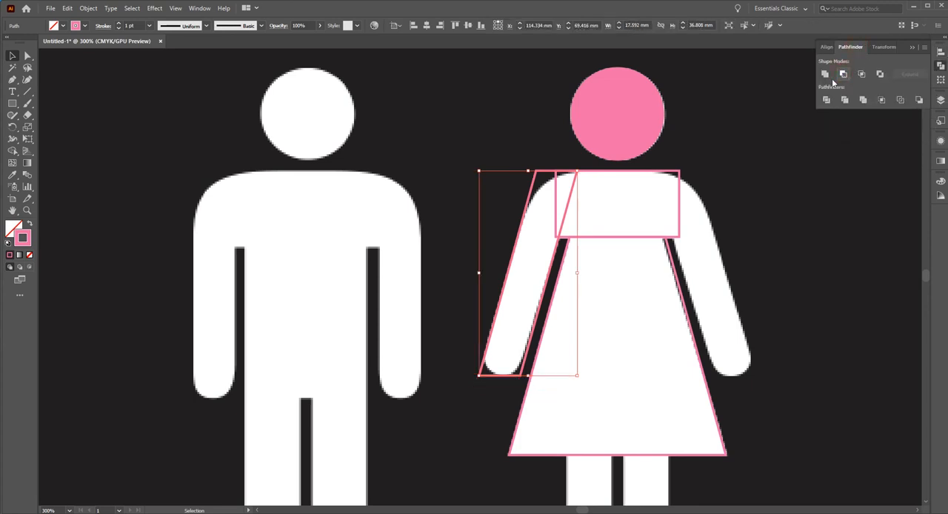
click(466, 206)
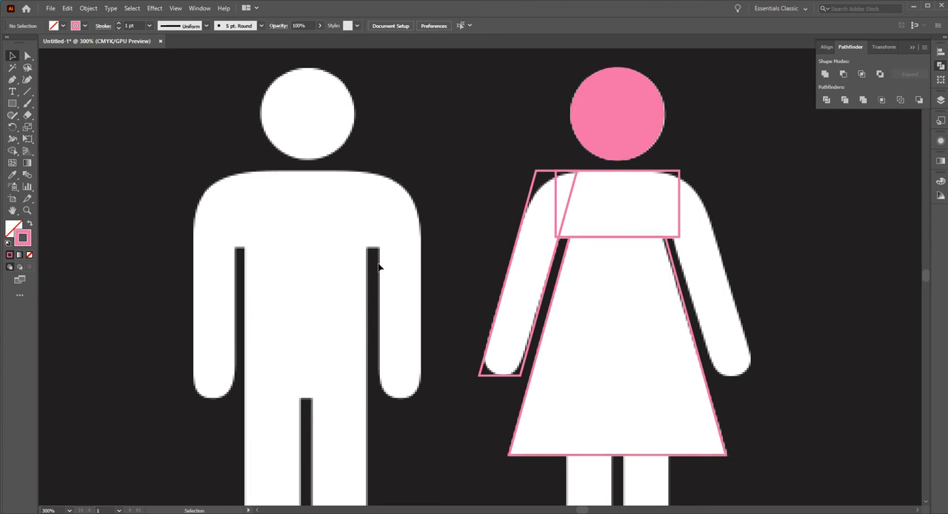
click(11, 128)
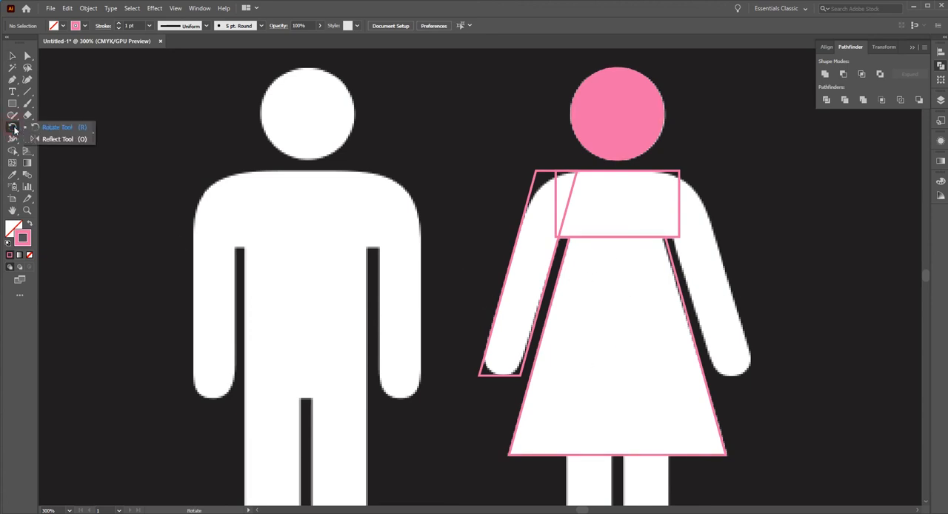
click(53, 139)
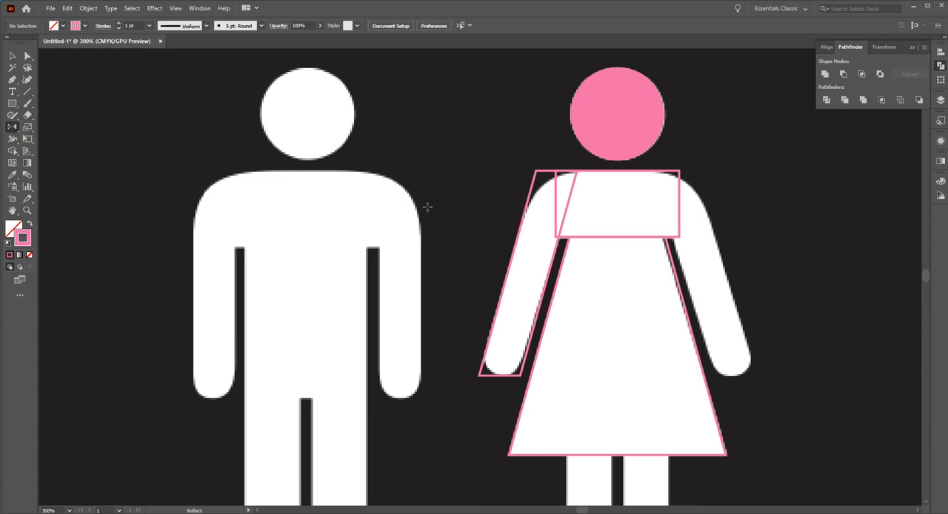
drag(499, 236, 523, 264)
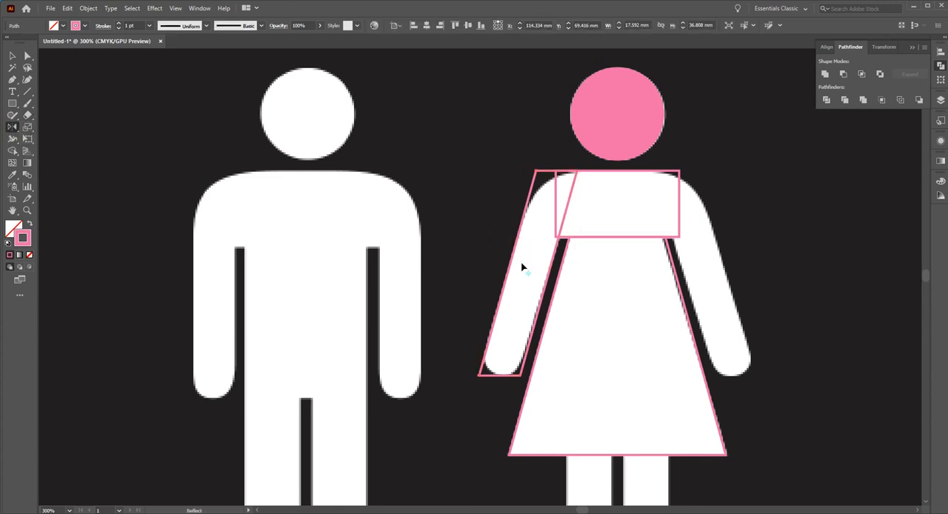
key(ctrl+z)
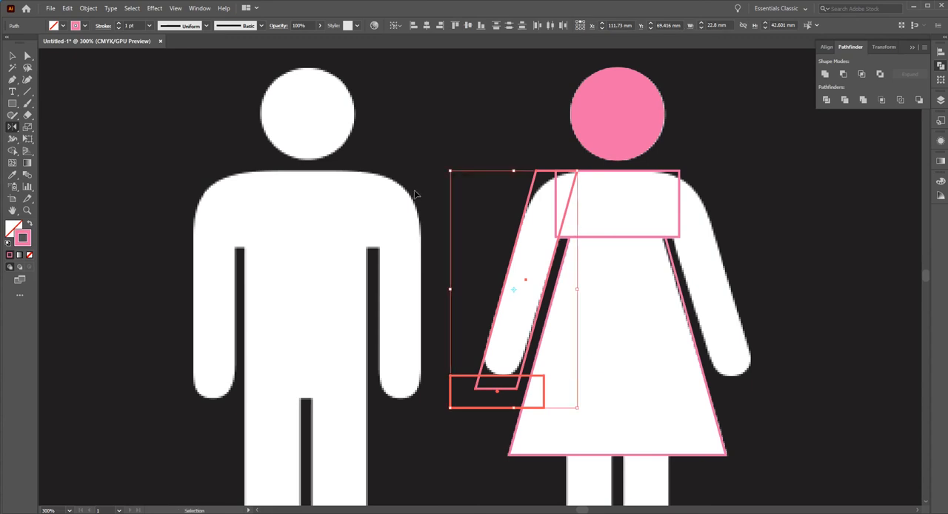
Subtract the small rectangle from the arm parallelogram again with Minus Front, and select the trimmed arm.
key(v)
click(844, 73)
click(496, 242)
click(516, 254)
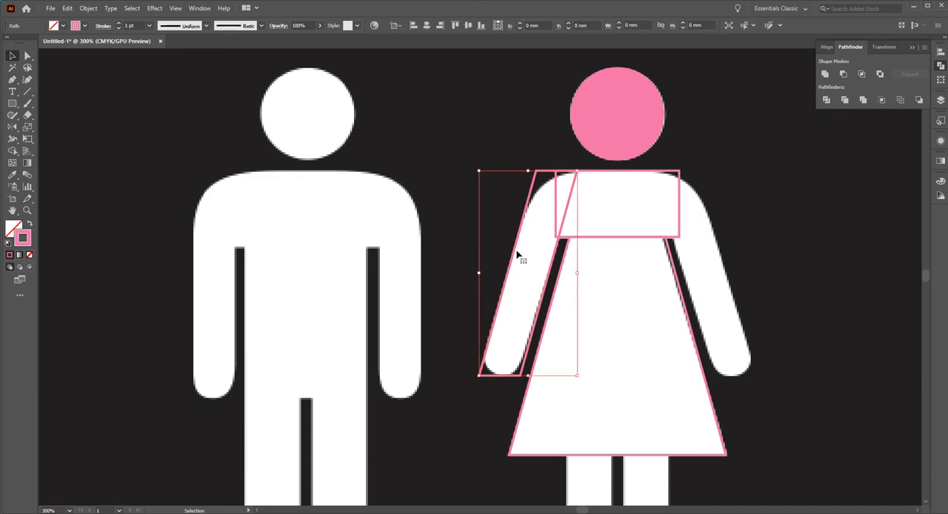
Reflect a copy of the trimmed arm across a vertical axis through the dress's centre, placing it over the woman's right-hand arm.
click(13, 128)
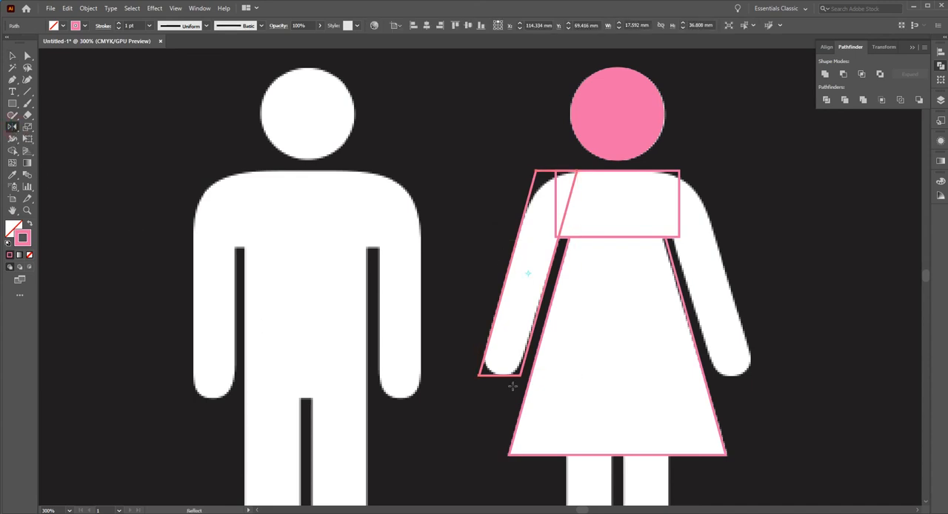
click(618, 293)
drag(670, 341, 557, 409)
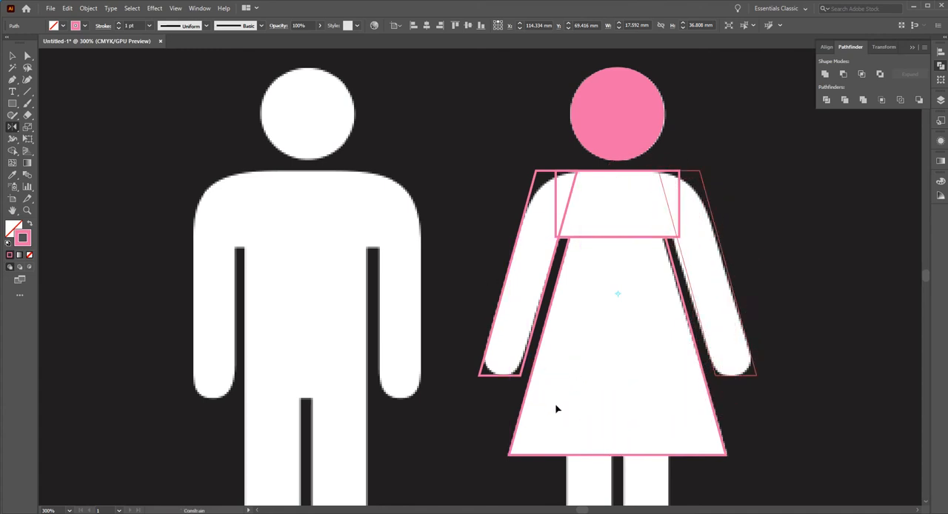
drag(557, 409, 554, 404)
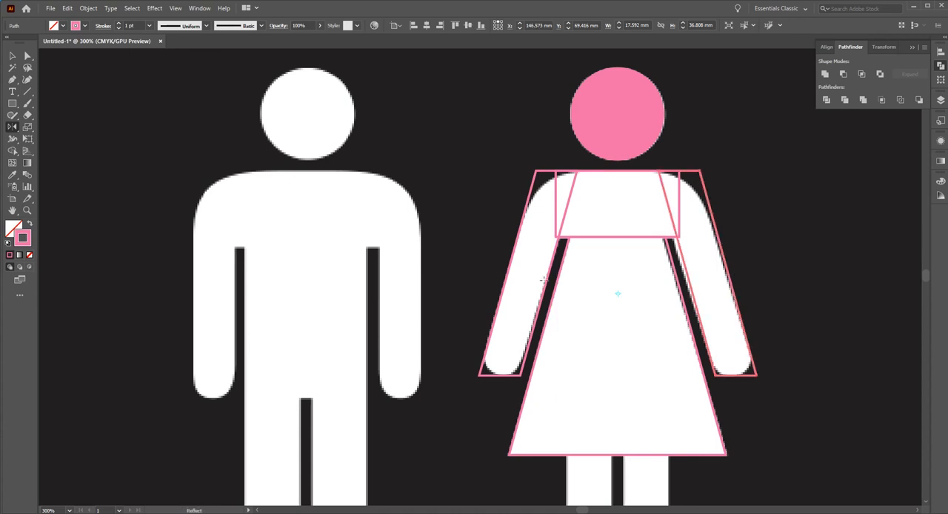
Nudge the mirrored arm horizontally so its slanted sides fit the edges of the woman's right-hand arm.
click(12, 56)
key(Left)
key(Left)
key(Left)
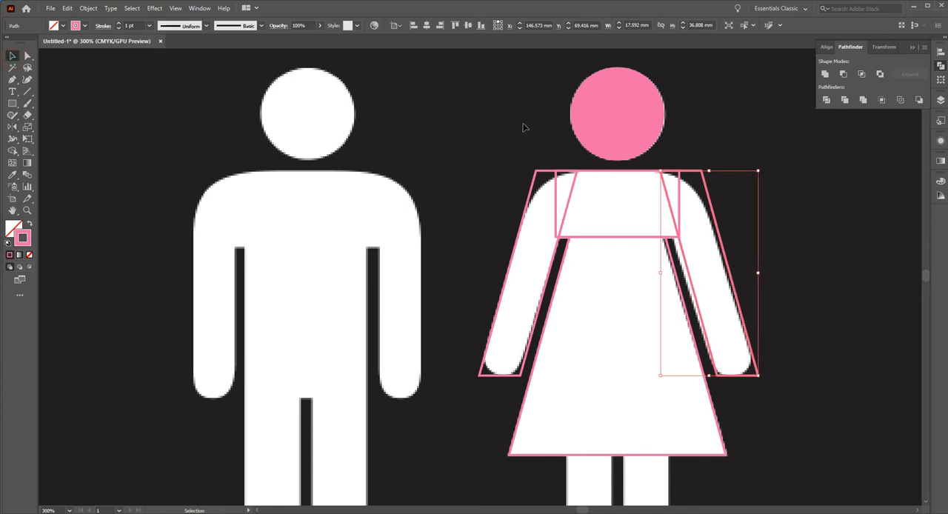
key(Right)
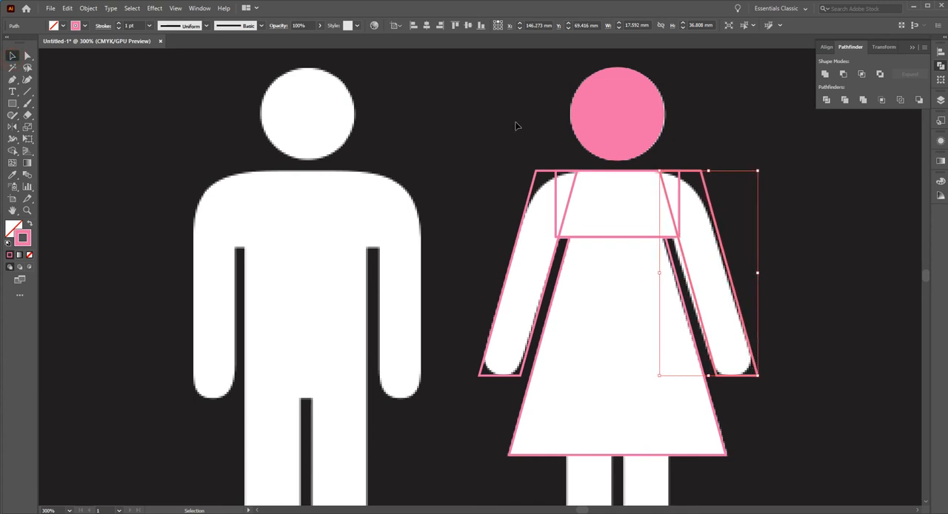
key(Right)
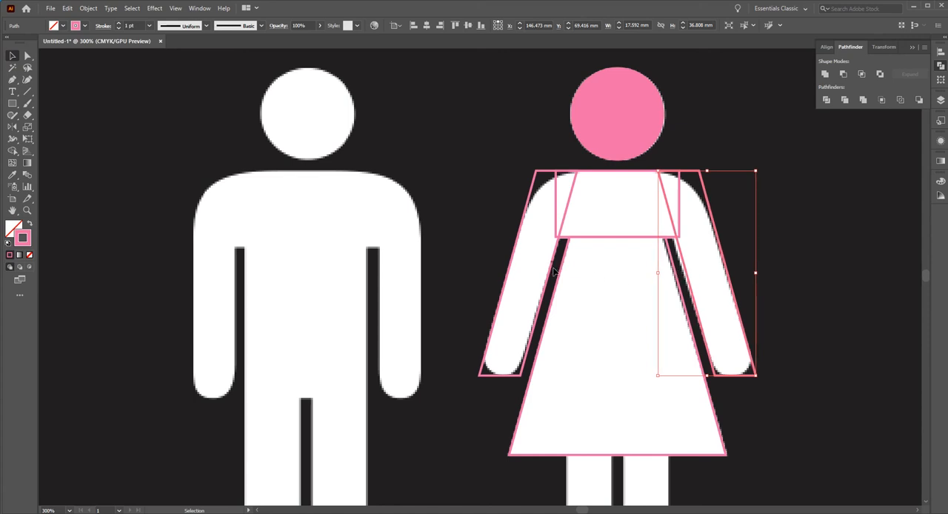
click(810, 261)
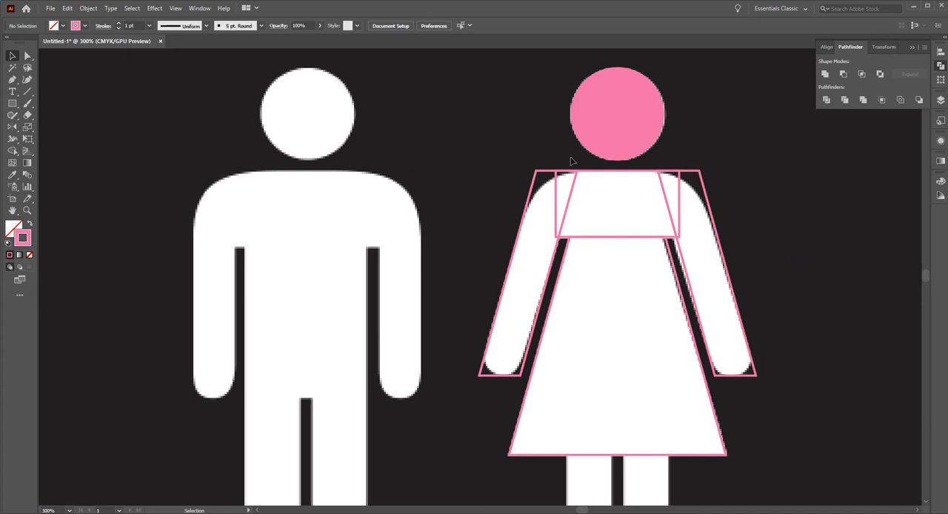
Try to align the woman's head, shoulder rectangle, dress and both ungrouped arms on their horizontal centres.
drag(817, 318, 482, 127)
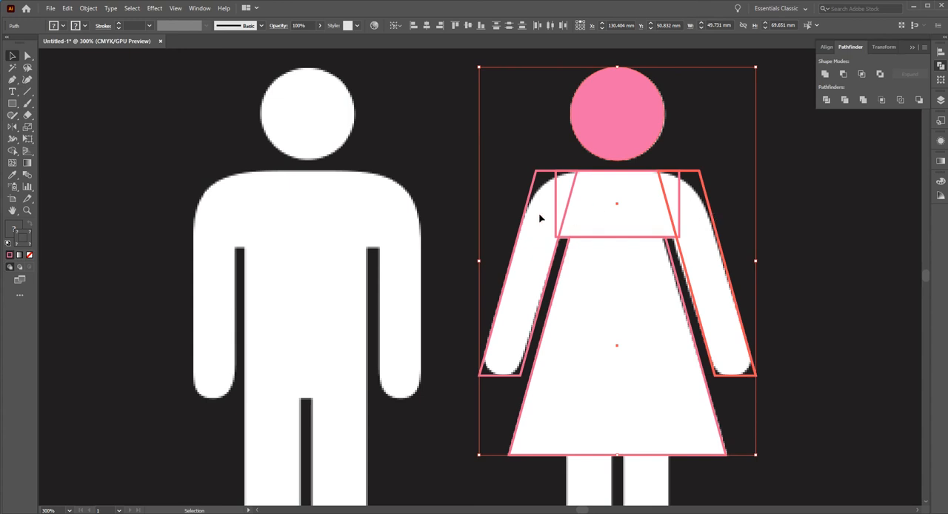
click(827, 46)
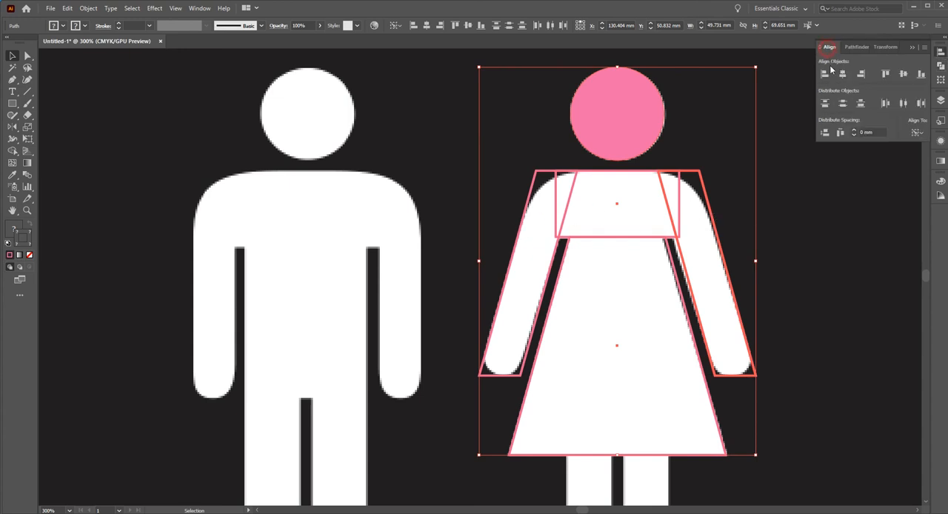
click(845, 75)
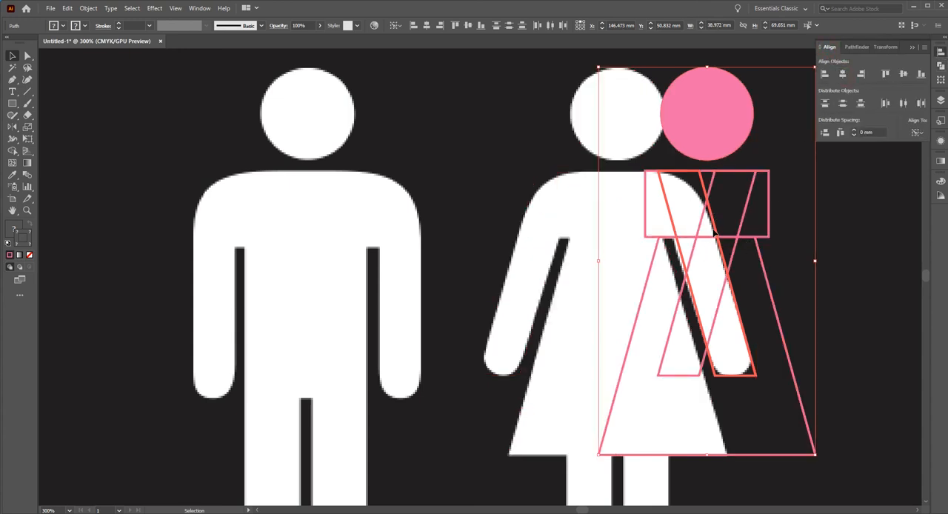
key(ctrl+z)
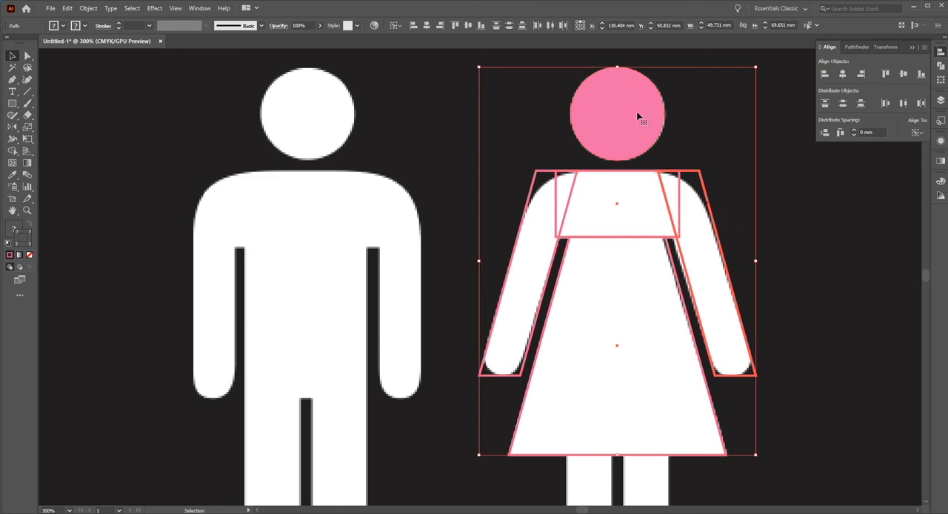
click(842, 73)
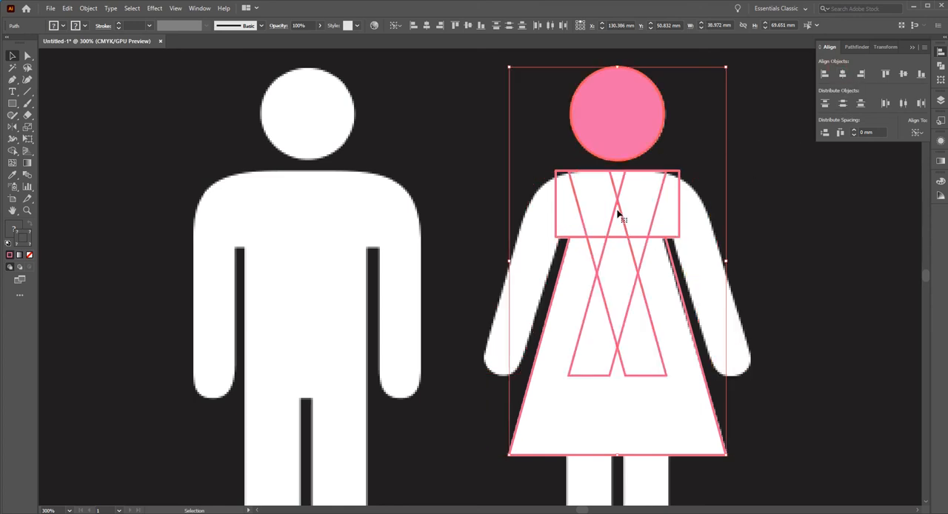
key(ctrl+z)
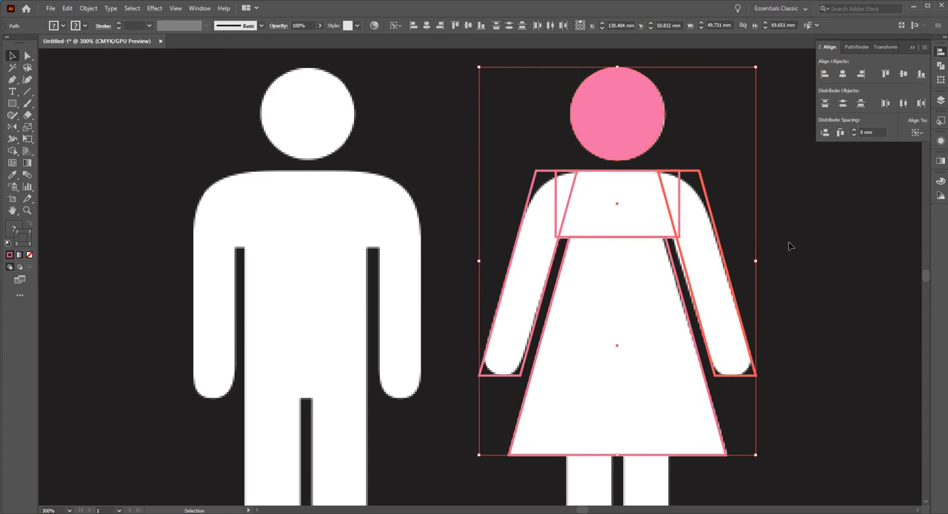
Group the woman's two arm parallelograms so they act as one object.
click(755, 247)
click(719, 272)
shift+click(491, 274)
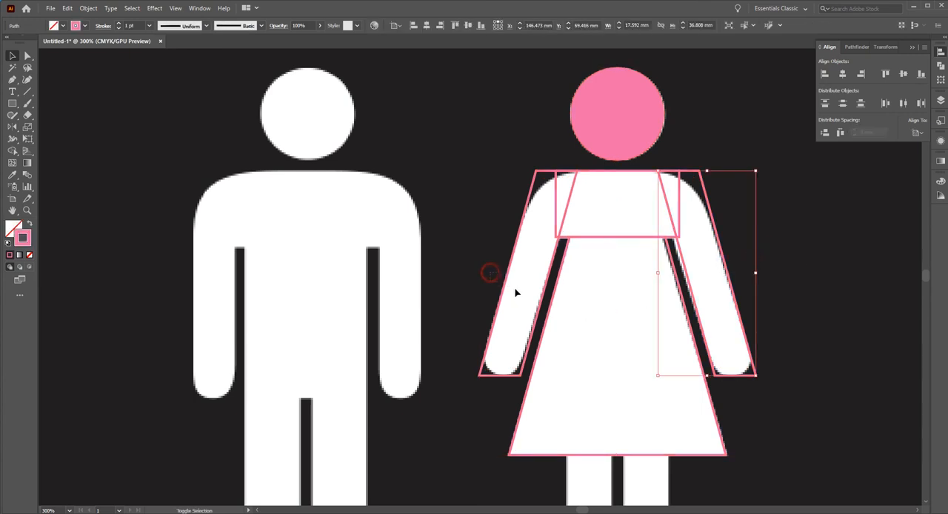
click(680, 276)
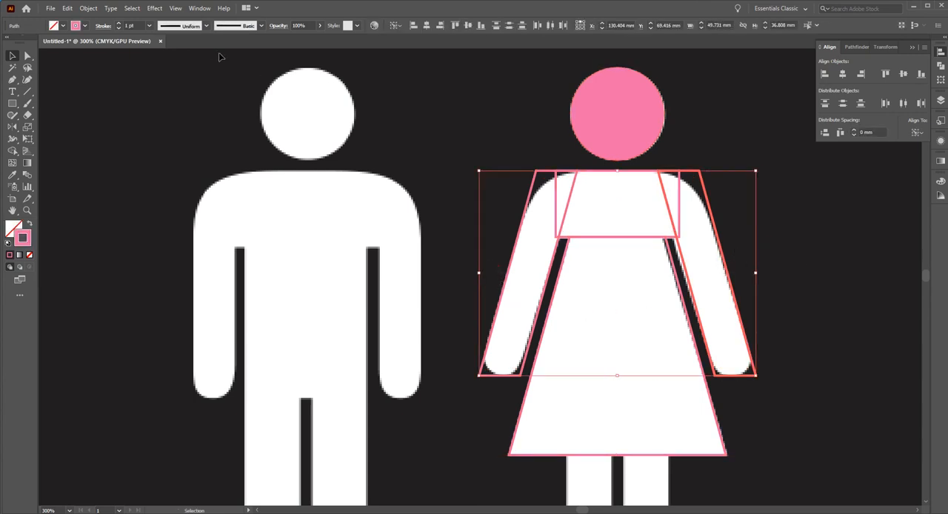
click(87, 8)
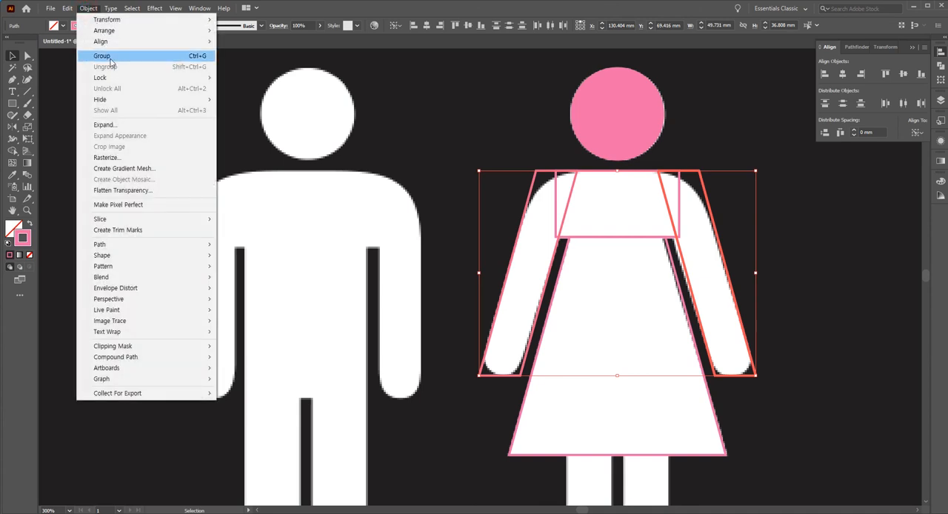
click(193, 56)
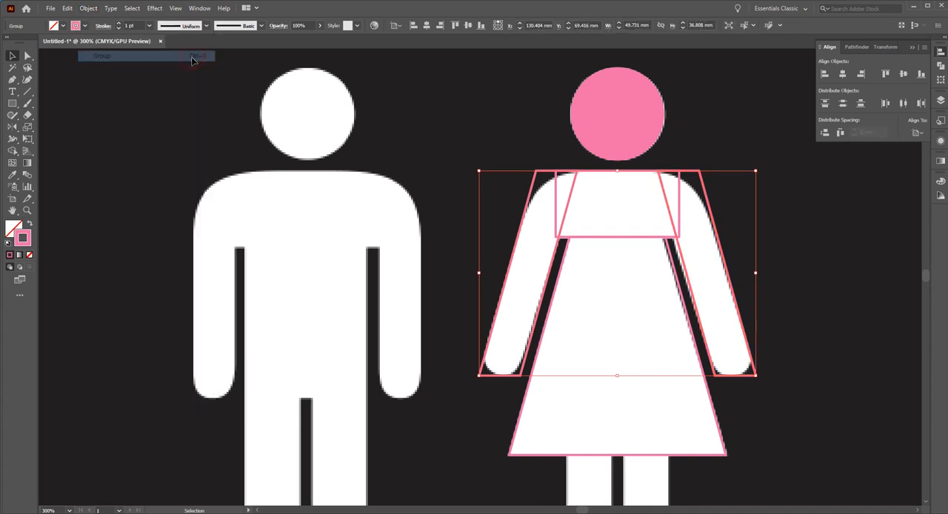
Align the woman's head, shoulder rectangle, dress and arm group on their horizontal centres.
click(508, 156)
drag(507, 110, 797, 342)
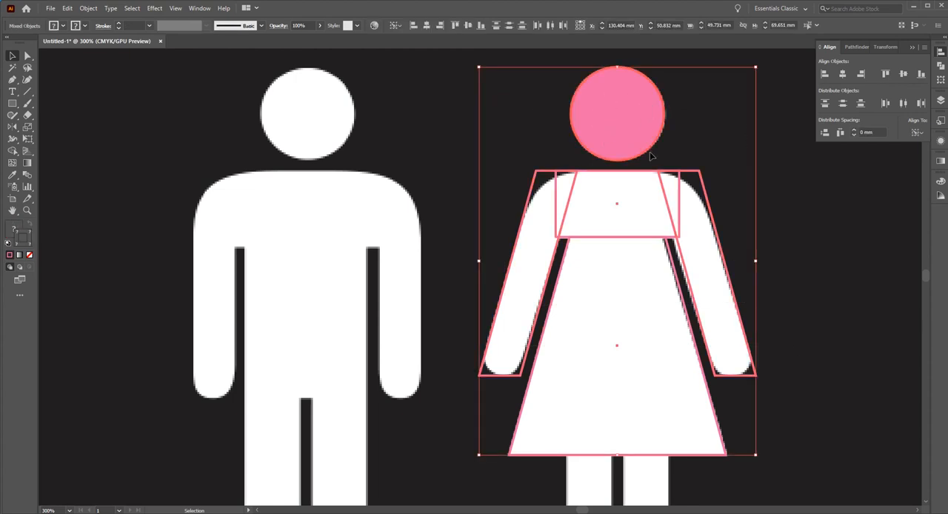
click(841, 75)
click(732, 197)
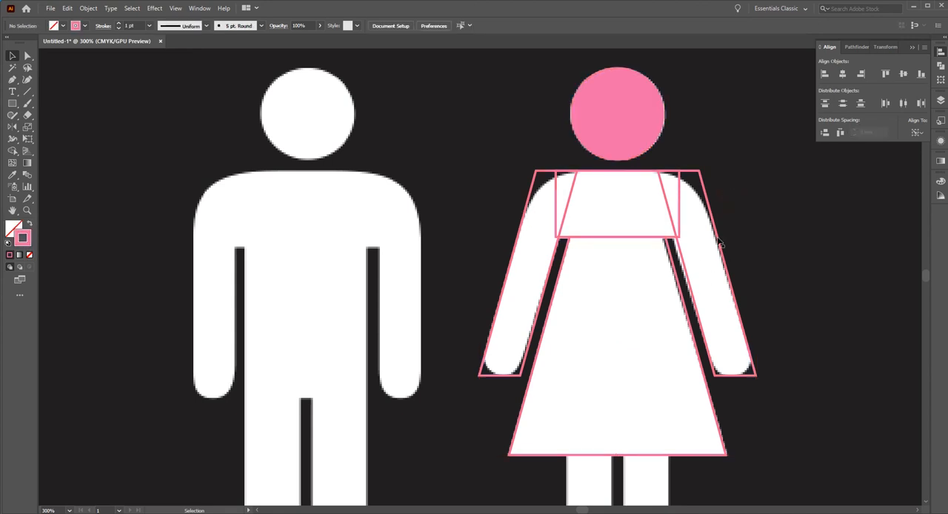
Draw a rectangle about 8.5 × 34.7 mm over the woman's left-hand leg, overlapping the dress hem, and copy it horizontally onto the other leg.
scroll(669, 321, down, 3)
drag(617, 307, 603, 175)
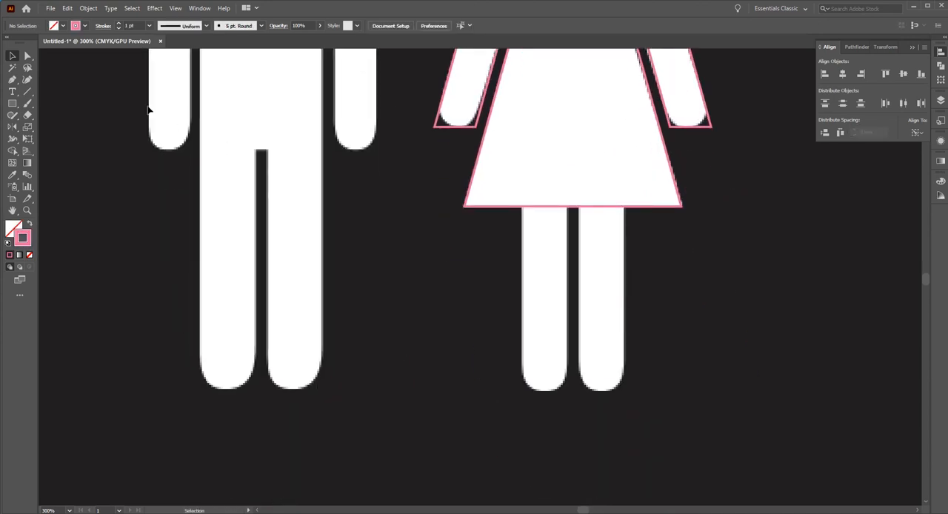
click(12, 103)
drag(568, 198, 519, 391)
key(v)
click(575, 296)
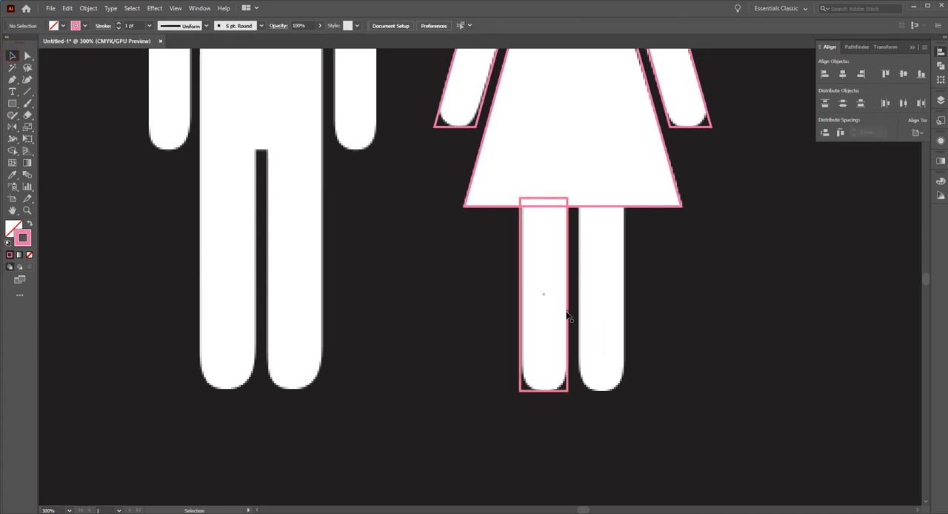
drag(568, 312, 627, 315)
click(673, 313)
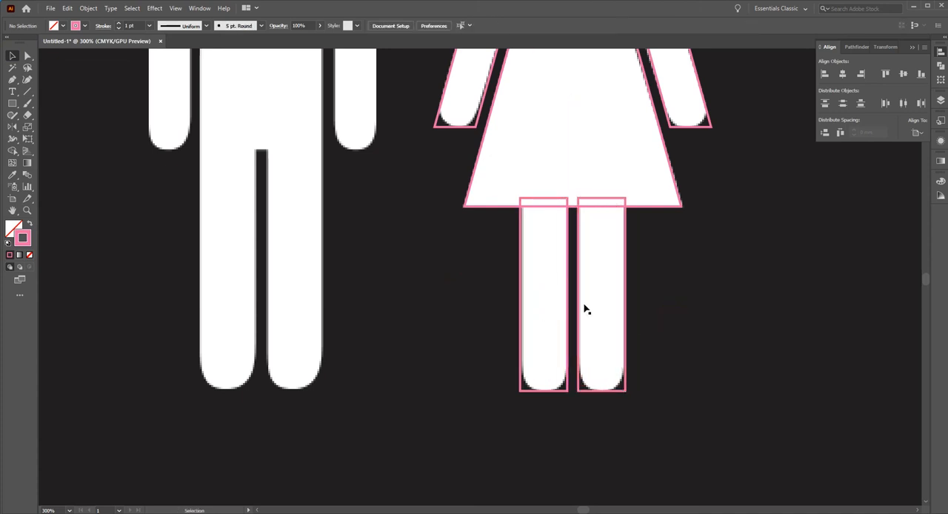
Try to align the two ungrouped leg rectangles and the dress on their horizontal centres.
drag(704, 311, 535, 191)
click(666, 205)
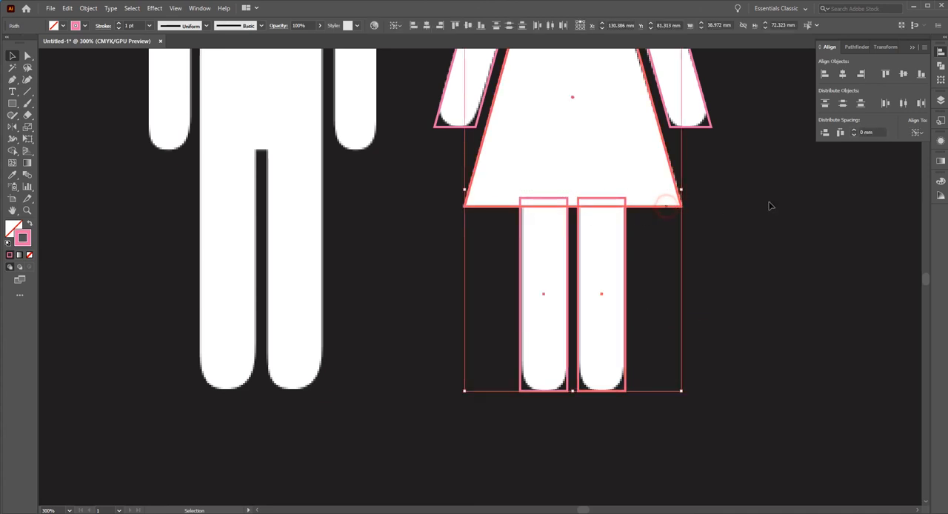
click(843, 74)
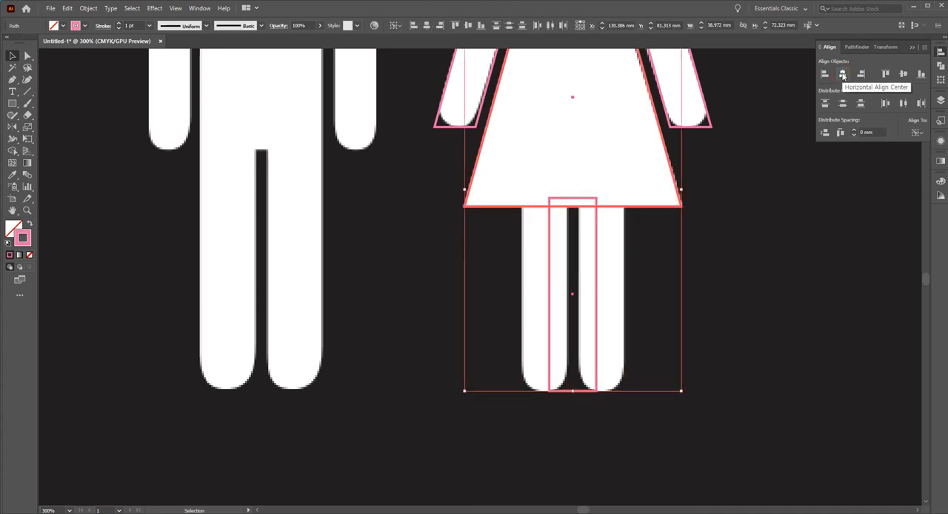
key(ctrl+z)
Group the two leg rectangles and select the group together with the dress.
click(720, 256)
drag(680, 340, 494, 299)
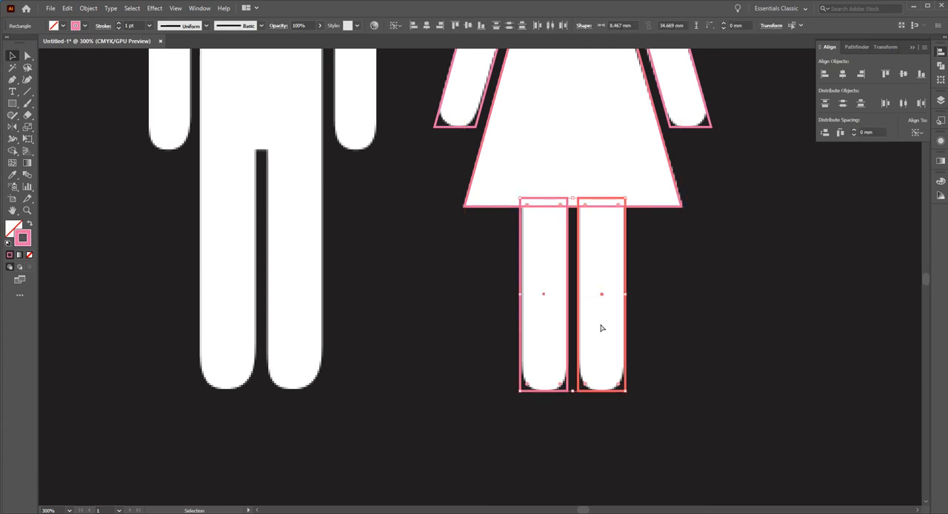
key(ctrl+g)
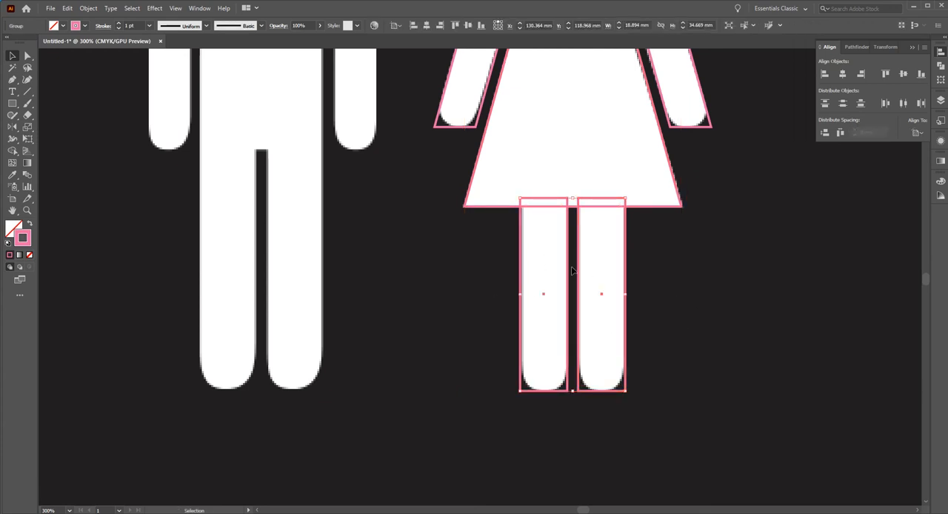
shift+click(535, 186)
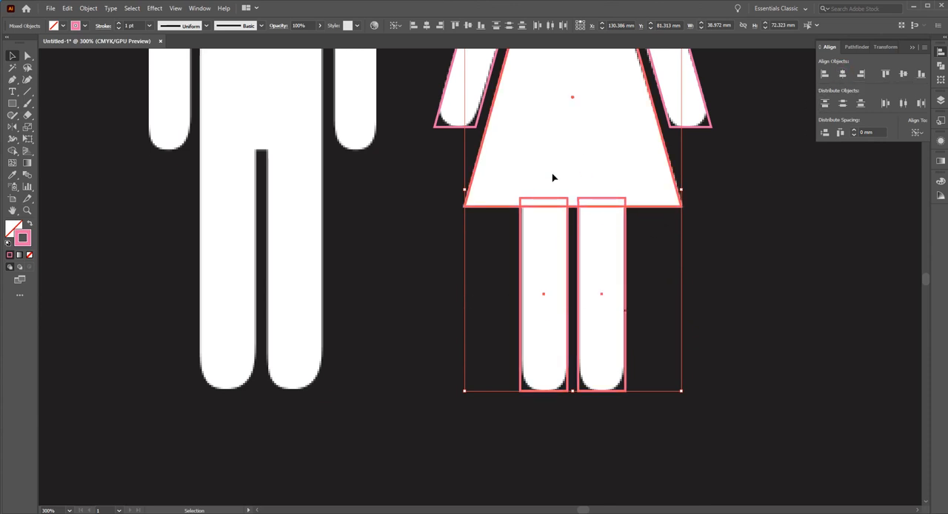
click(723, 271)
ctrl+alt+click(552, 227)
ctrl+alt+click(552, 227)
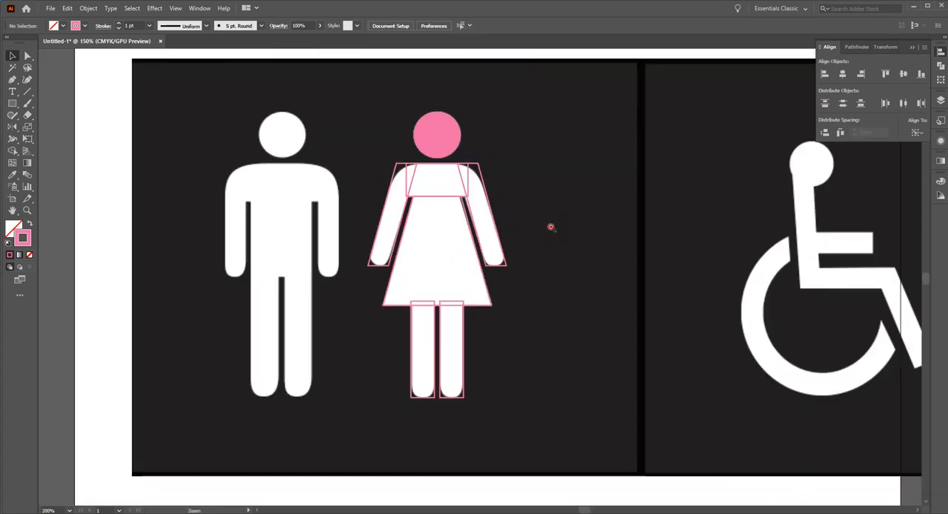
ctrl+alt+click(551, 228)
ctrl+alt+click(501, 287)
drag(436, 315, 588, 314)
ctrl+click(529, 288)
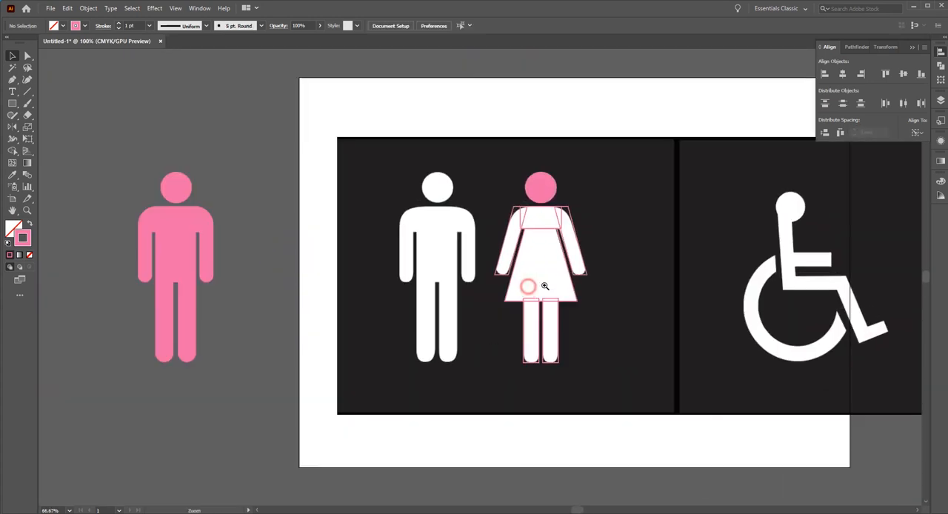
Unite the woman's arms, shoulder rectangle, dress and legs into one body outline, leaving the head separate.
drag(487, 212, 606, 326)
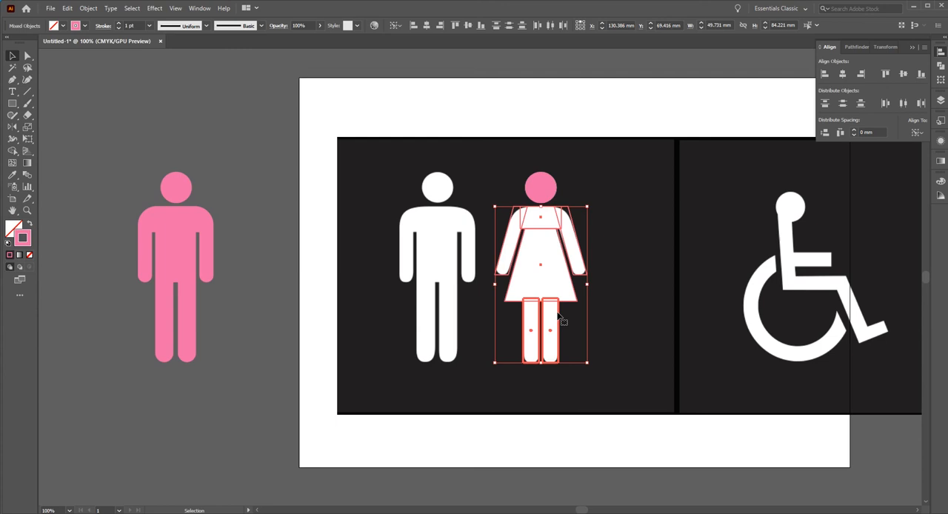
click(856, 47)
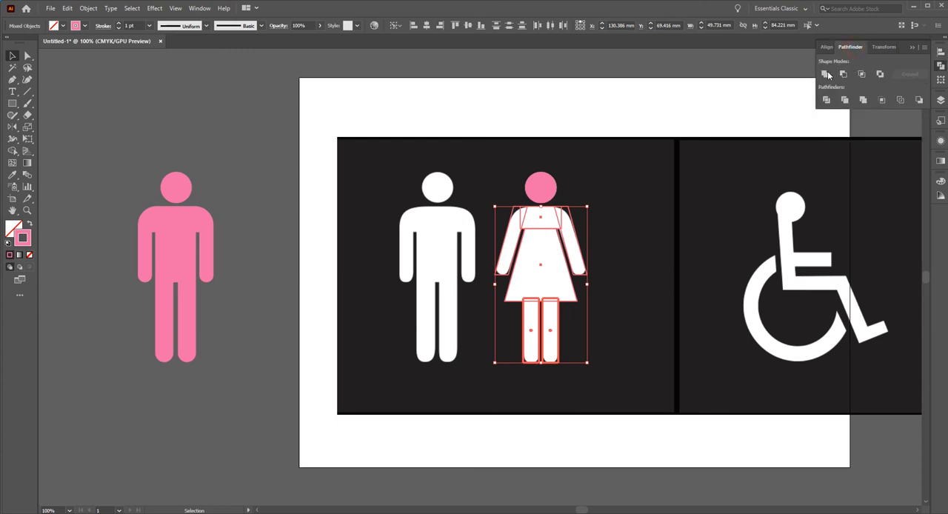
click(824, 74)
click(630, 223)
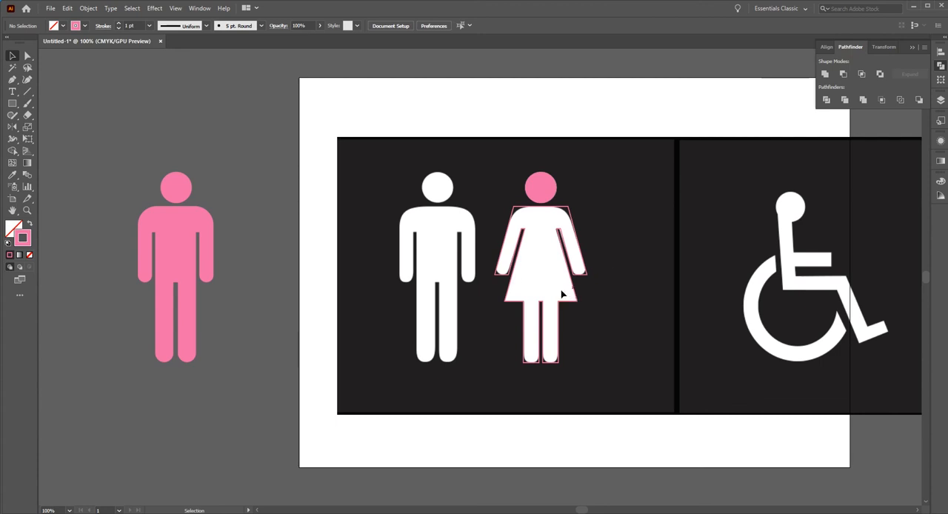
Try to round the two outer shoulder corners of the woman's united body, and undo the rounding.
ctrl+click(518, 235)
ctrl+click(508, 260)
ctrl+click(484, 290)
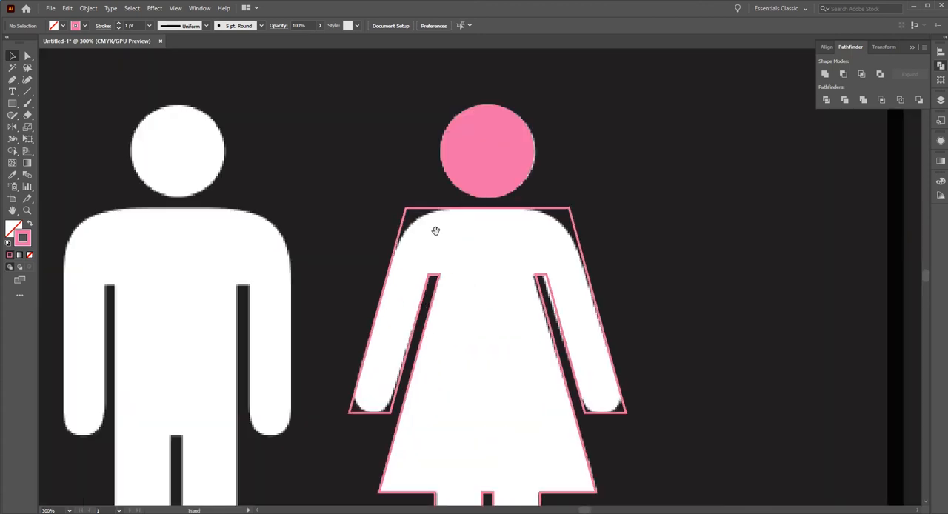
click(28, 57)
drag(388, 201, 418, 219)
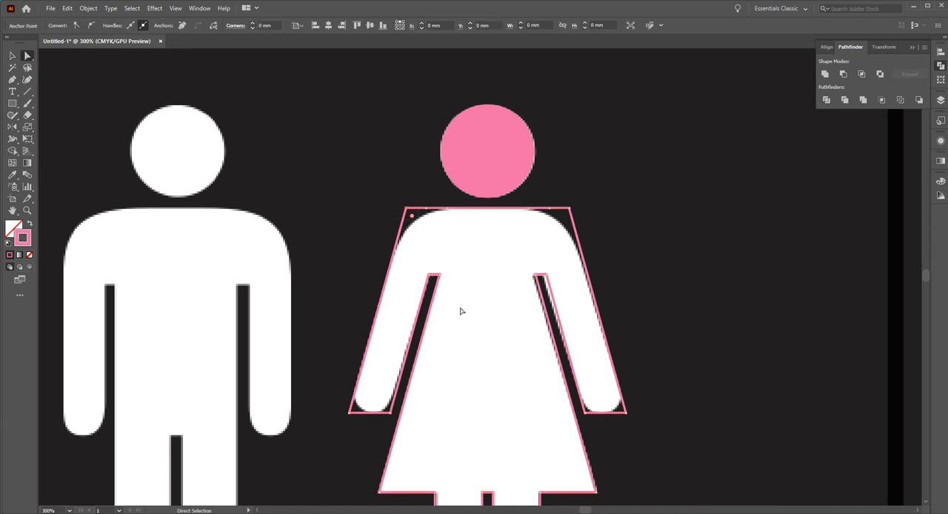
shift+click(563, 216)
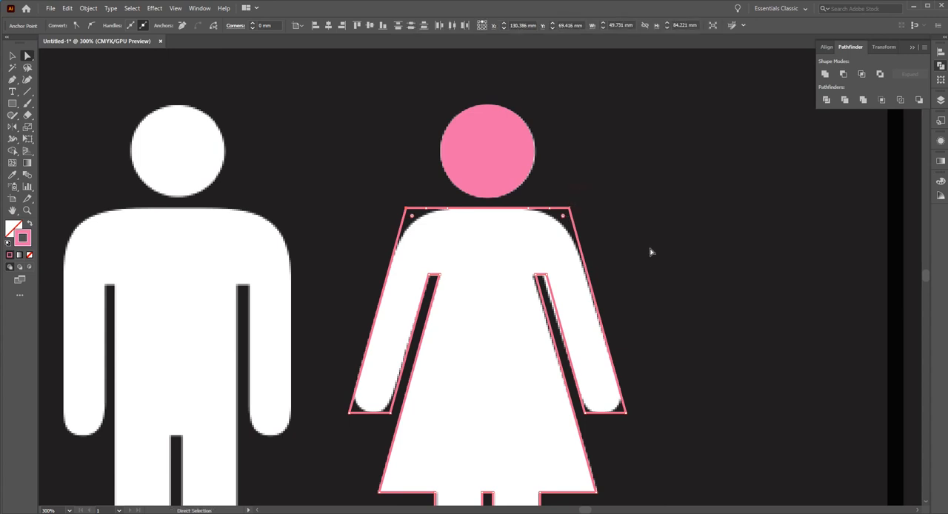
drag(412, 217, 455, 275)
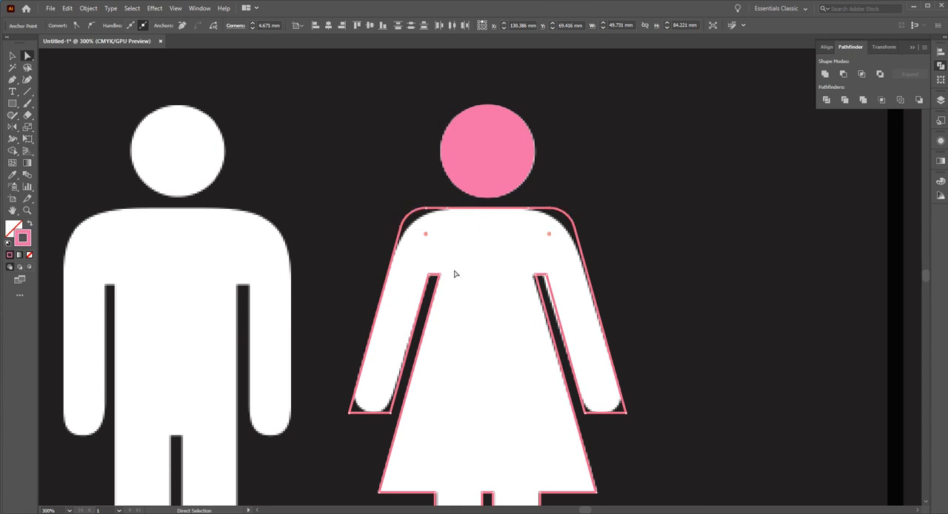
key(ctrl+z)
Remove the surplus anchor points beside the shoulder corners on the top edge of the woman's body with the Delete Anchor Point tool.
click(12, 80)
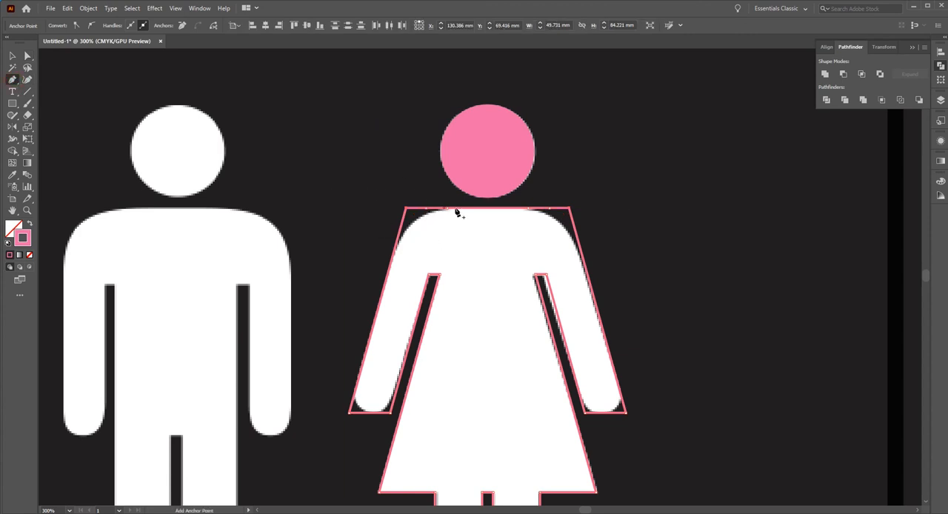
click(14, 81)
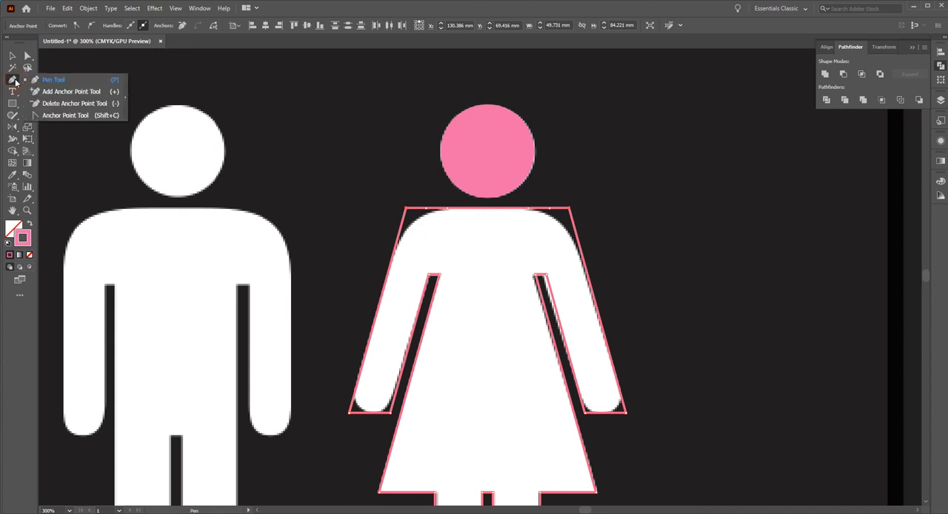
click(72, 104)
ctrl+click(357, 175)
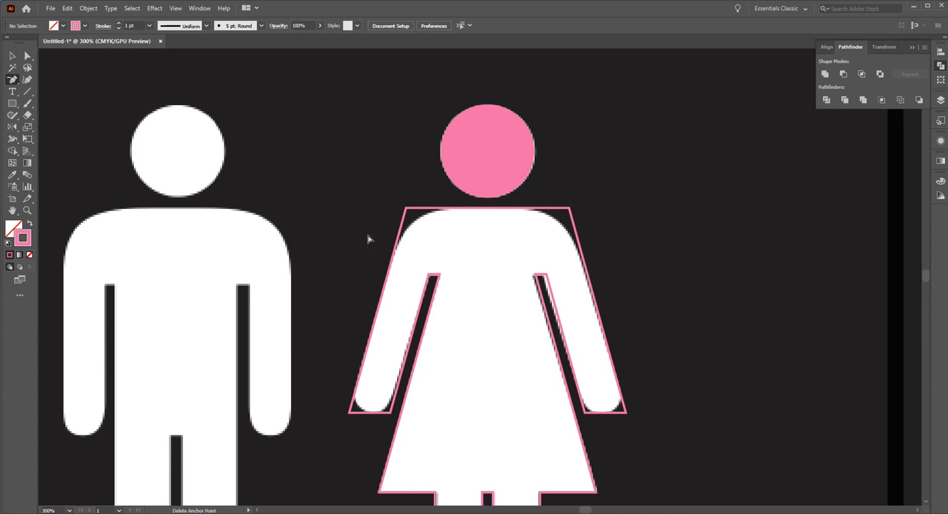
click(426, 211)
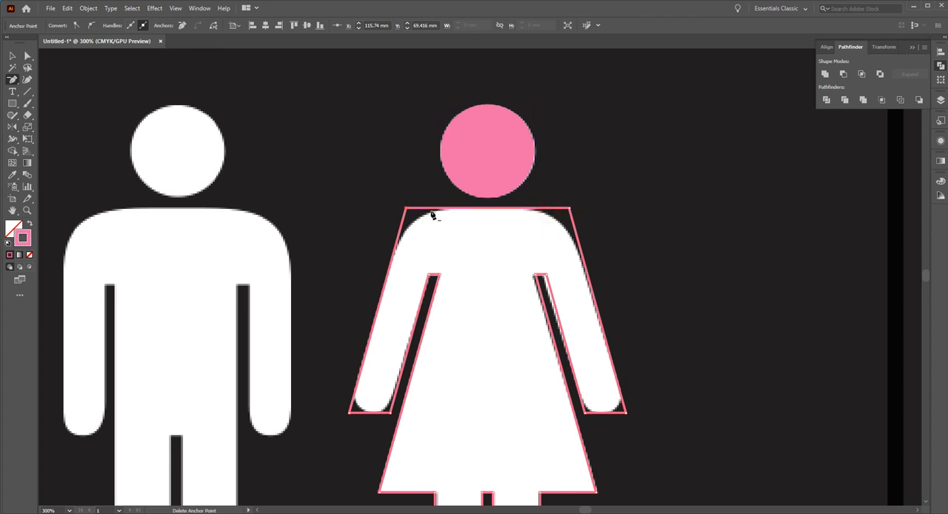
Round both outer shoulder corners of the woman's body to follow the curve of the reference figure.
click(26, 56)
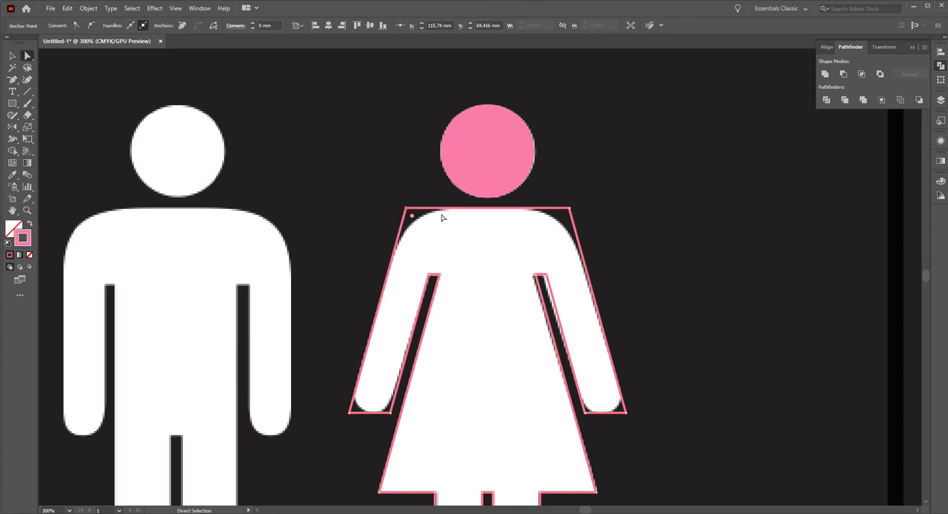
drag(406, 205, 514, 269)
click(685, 254)
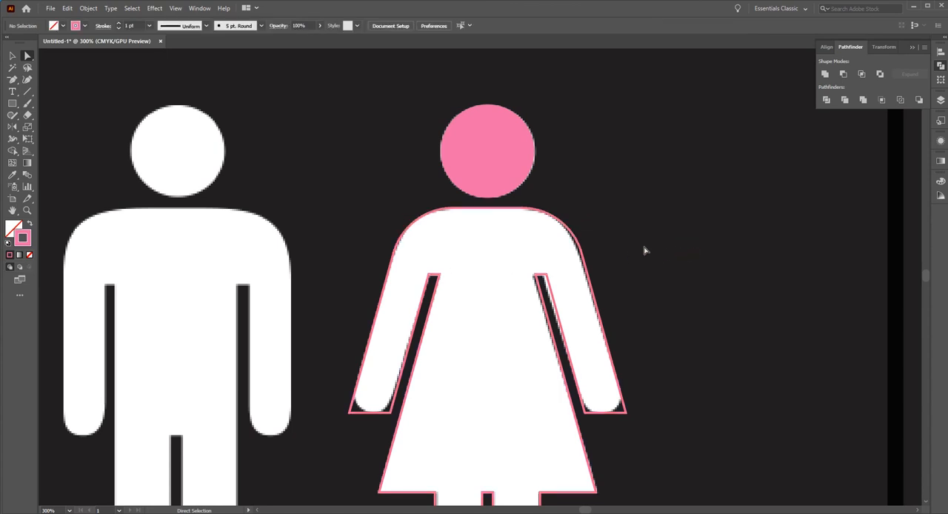
Round the bottom corners of both of the woman's legs to the maximum radius, about 4.2 mm.
scroll(551, 388, down, 8)
drag(572, 397, 387, 334)
drag(424, 361, 429, 268)
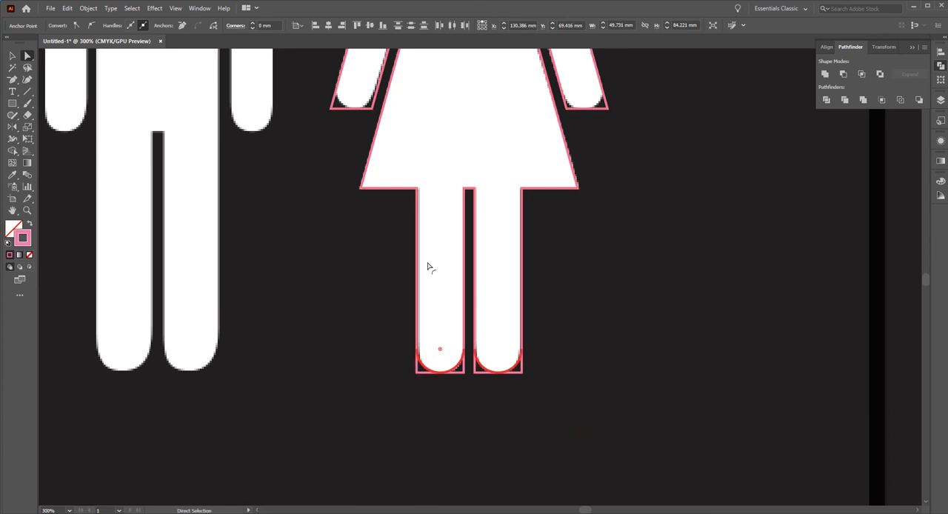
Round the corners at the lower ends of both of the woman's arms into fully curved hands.
scroll(451, 353, up, 4)
drag(323, 266, 380, 288)
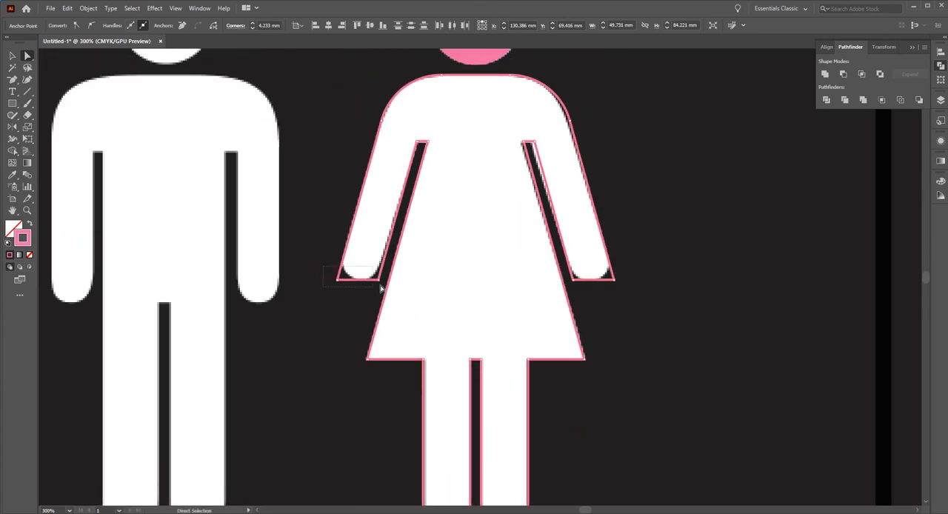
drag(635, 266, 572, 287)
click(344, 275)
drag(368, 251, 385, 200)
click(12, 56)
click(284, 92)
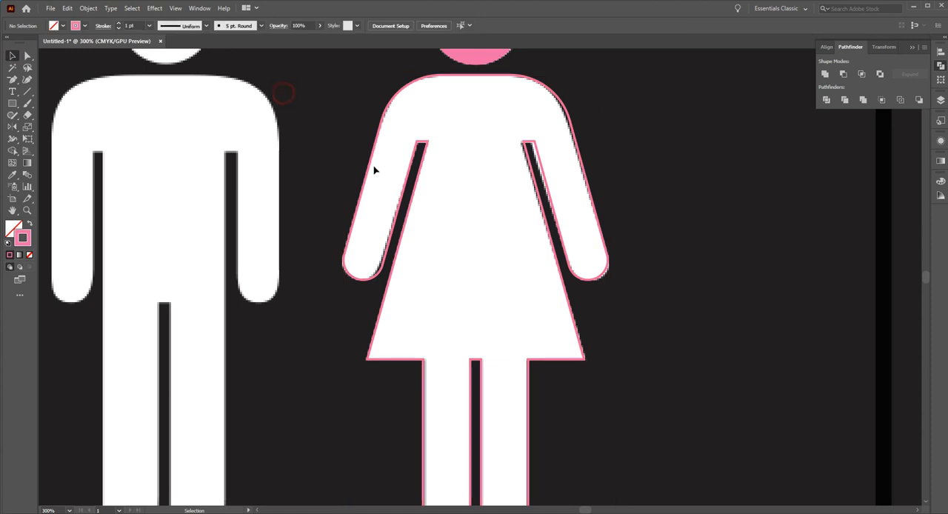
Unite the woman's head and body, and swap fill and stroke so the whole figure is solid pink without an outline.
ctrl+alt+click(431, 239)
ctrl+alt+click(431, 239)
ctrl+alt+click(482, 253)
drag(488, 213, 590, 295)
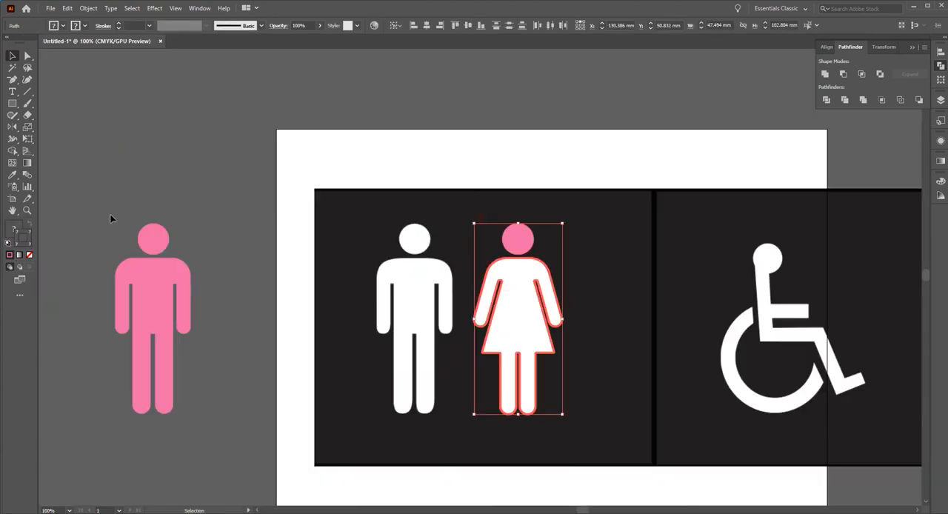
click(824, 74)
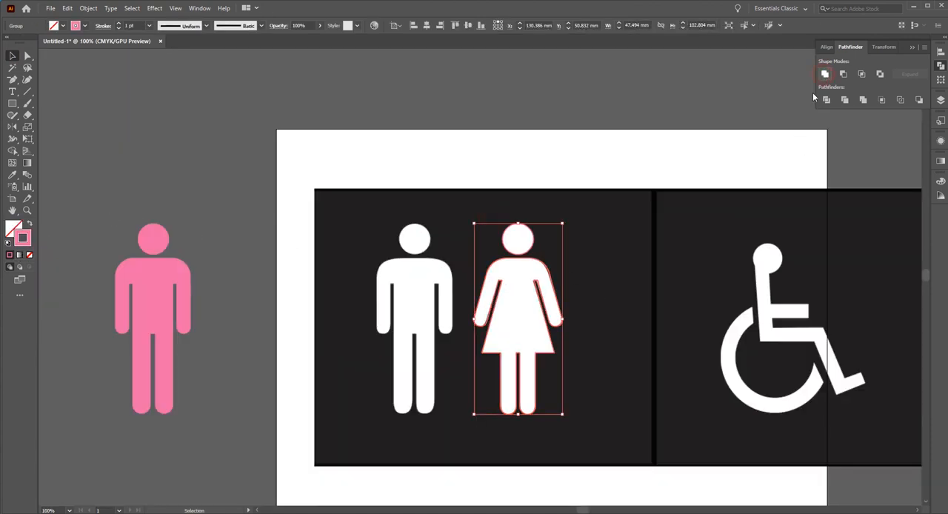
click(30, 224)
click(220, 215)
Move the man pictogram farther from the artboard and place the woman pictogram beside him, off the reference image.
drag(279, 223, 514, 219)
drag(395, 280, 241, 280)
click(393, 264)
drag(640, 297, 338, 298)
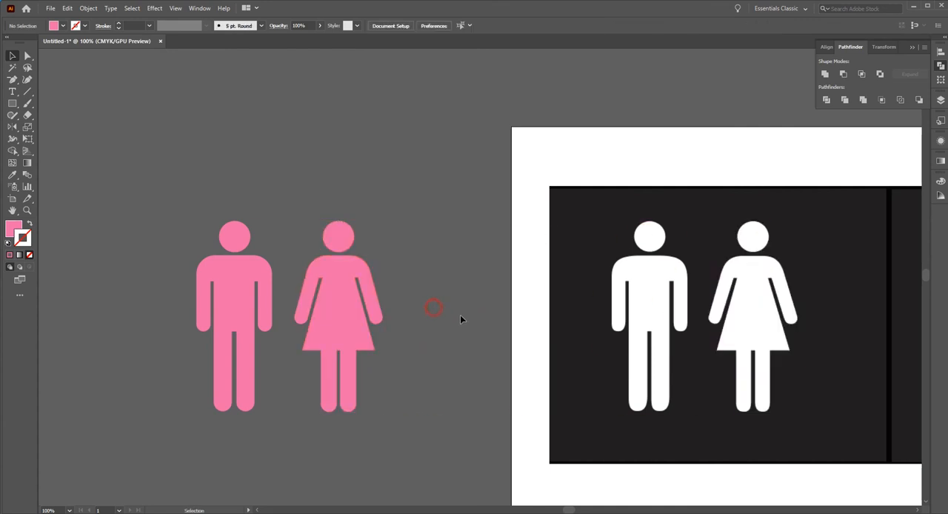
Recolour the man pictogram's fill to blue with C 100, M 0, Y 0, K 0.
click(246, 285)
click(13, 228)
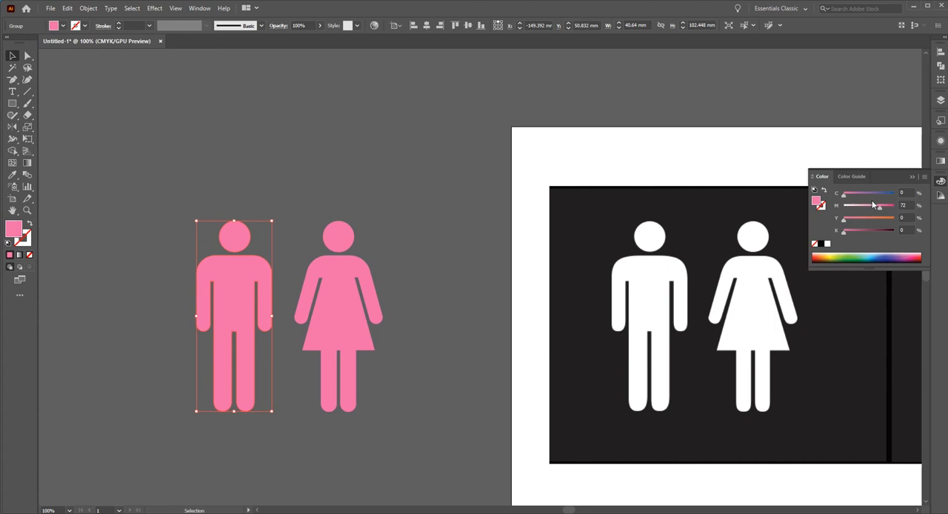
drag(881, 209, 928, 199)
click(425, 213)
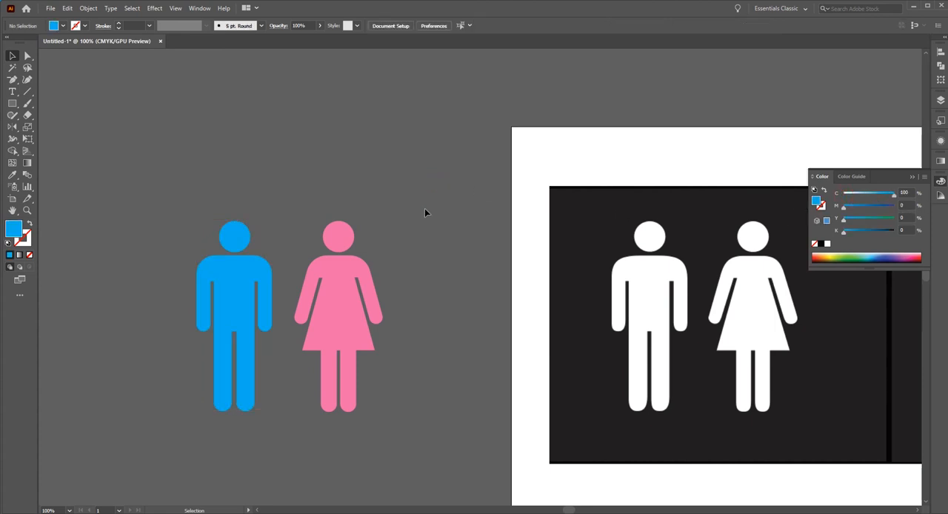
Set the magenta value of the woman pictogram's pink fill to 80%.
click(327, 392)
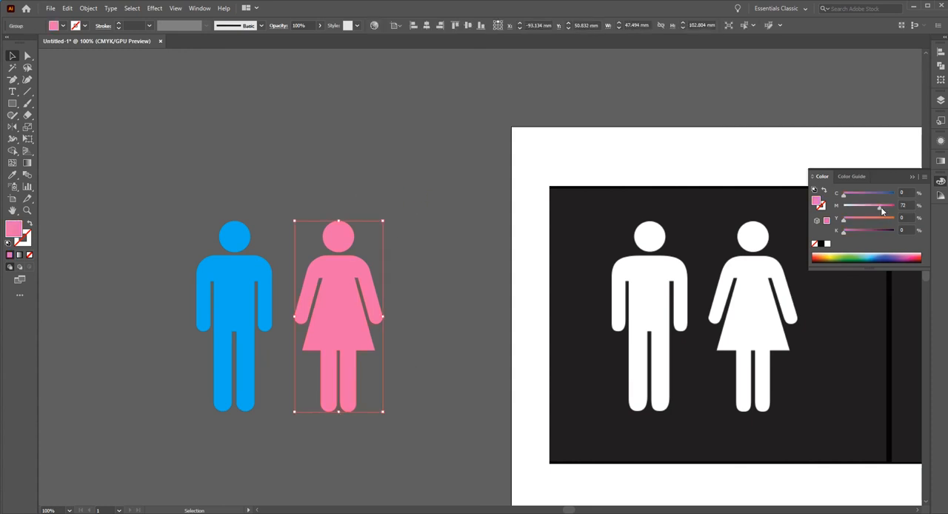
drag(881, 207, 884, 208)
click(451, 169)
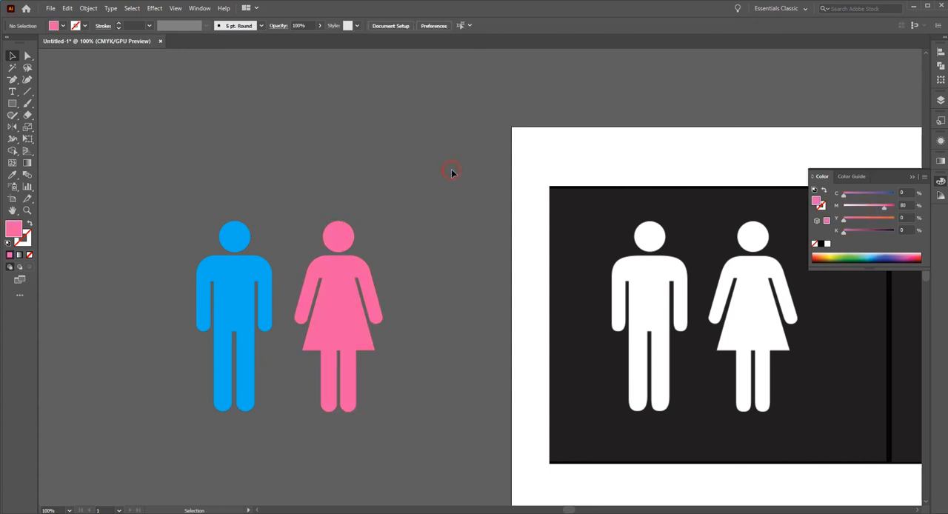
Inspect the coloured man and woman pictograms up close and compare them with the reference image.
drag(421, 260, 372, 167)
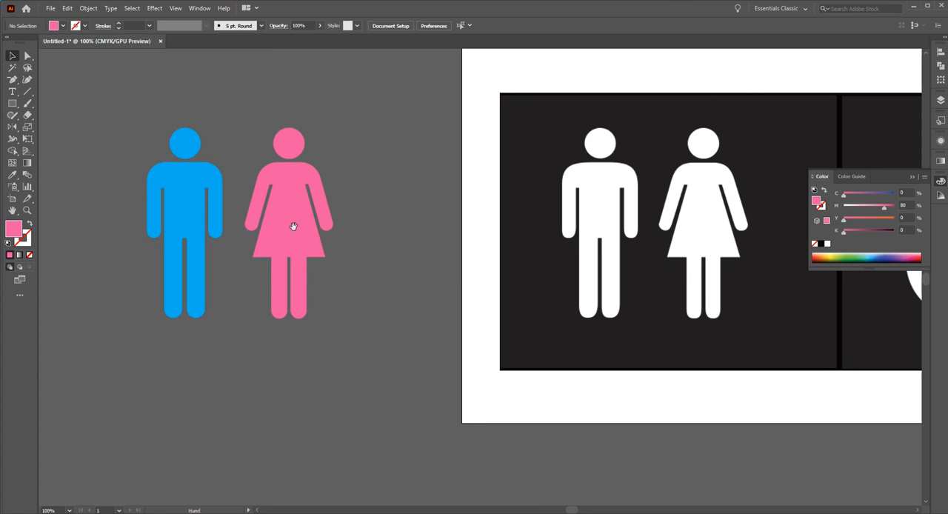
drag(345, 235, 552, 247)
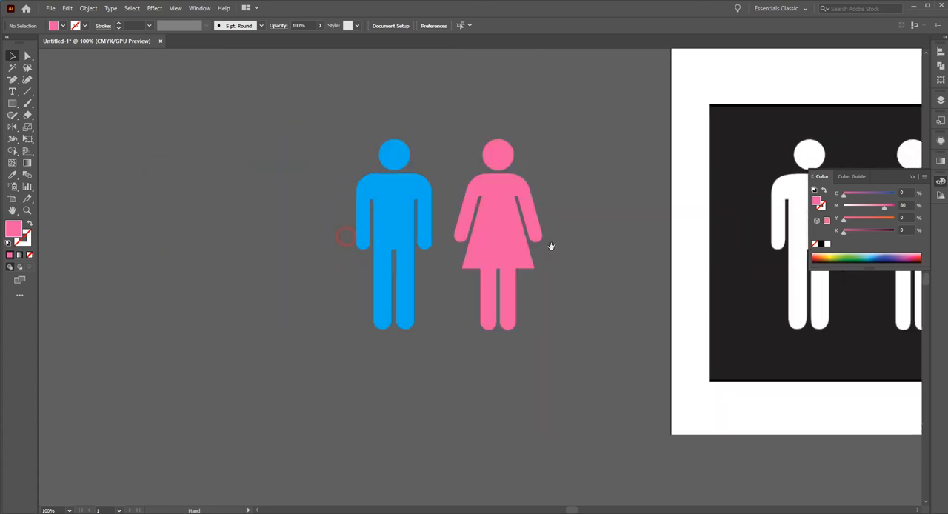
ctrl+click(460, 221)
ctrl+click(501, 297)
drag(501, 272, 536, 274)
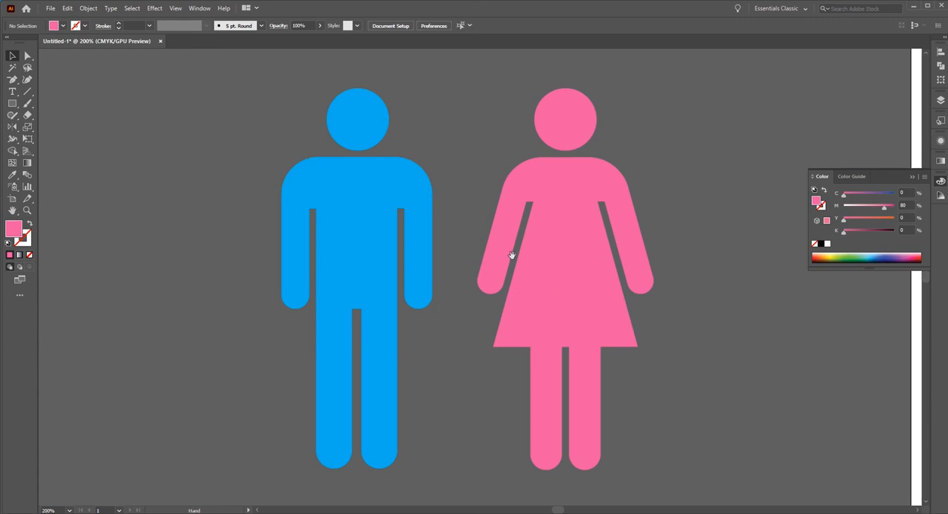
ctrl+alt+click(494, 240)
ctrl+alt+click(589, 250)
drag(527, 249, 492, 213)
drag(567, 250, 480, 235)
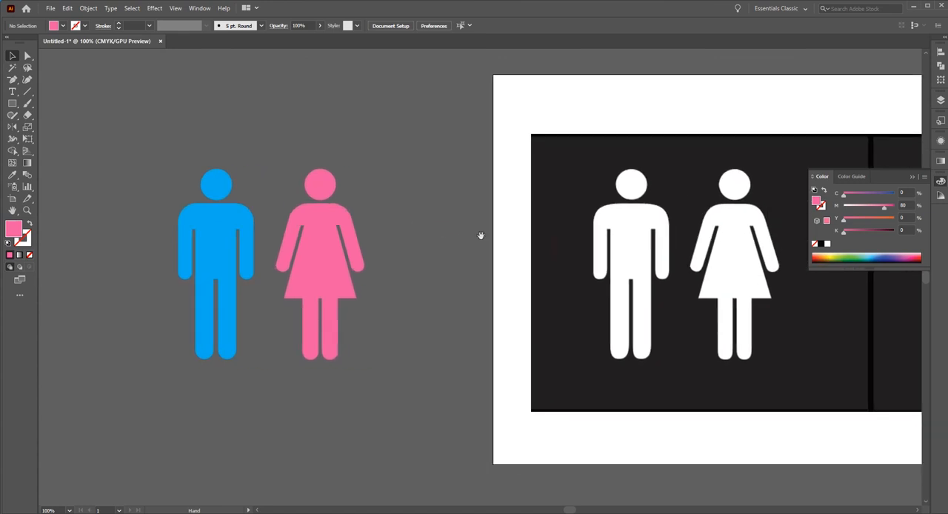